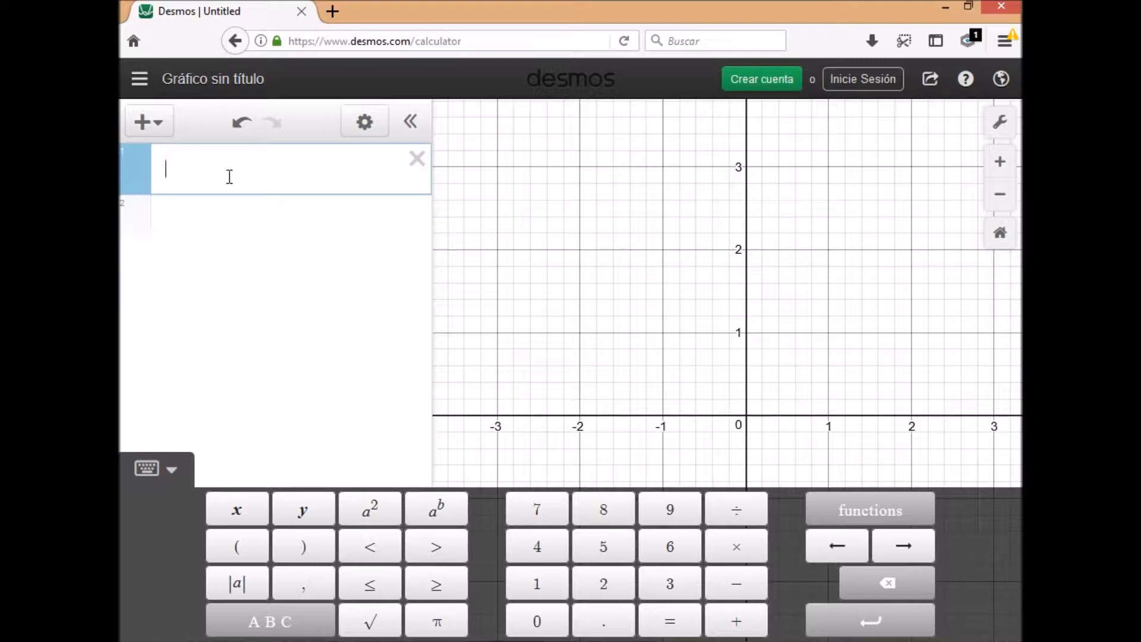
Step: Graph f(x) = √x in the first expression line and show the coordinates of the curve's starting point
{"action": "left_click", "coordinate": [244, 539]}
{"action": "left_click", "coordinate": [238, 511]}
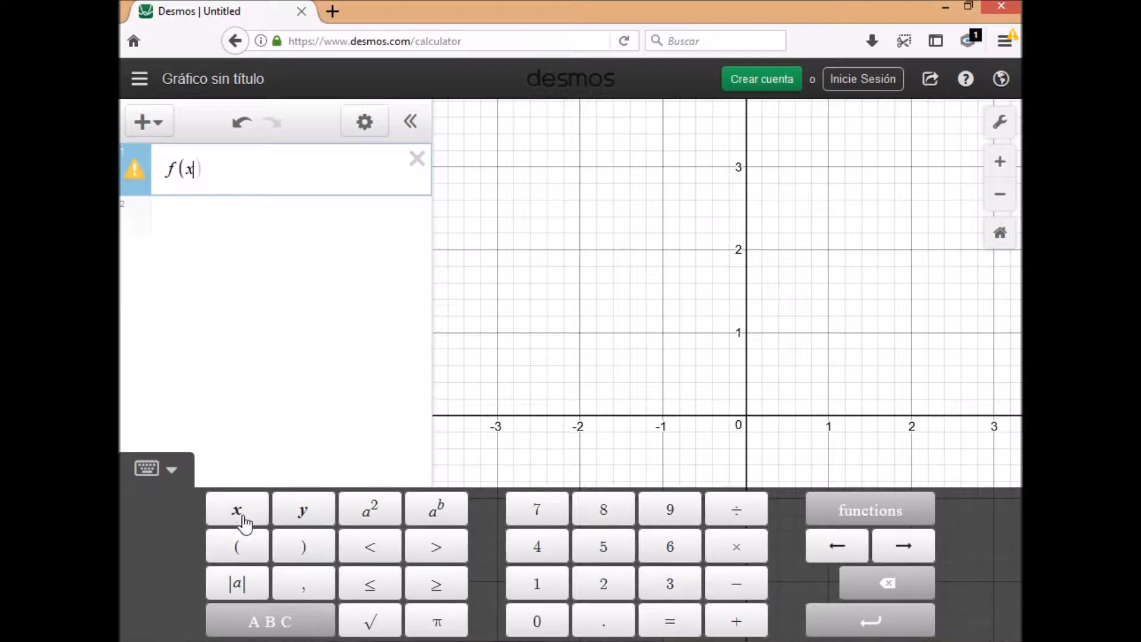
{"action": "left_click", "coordinate": [296, 553]}
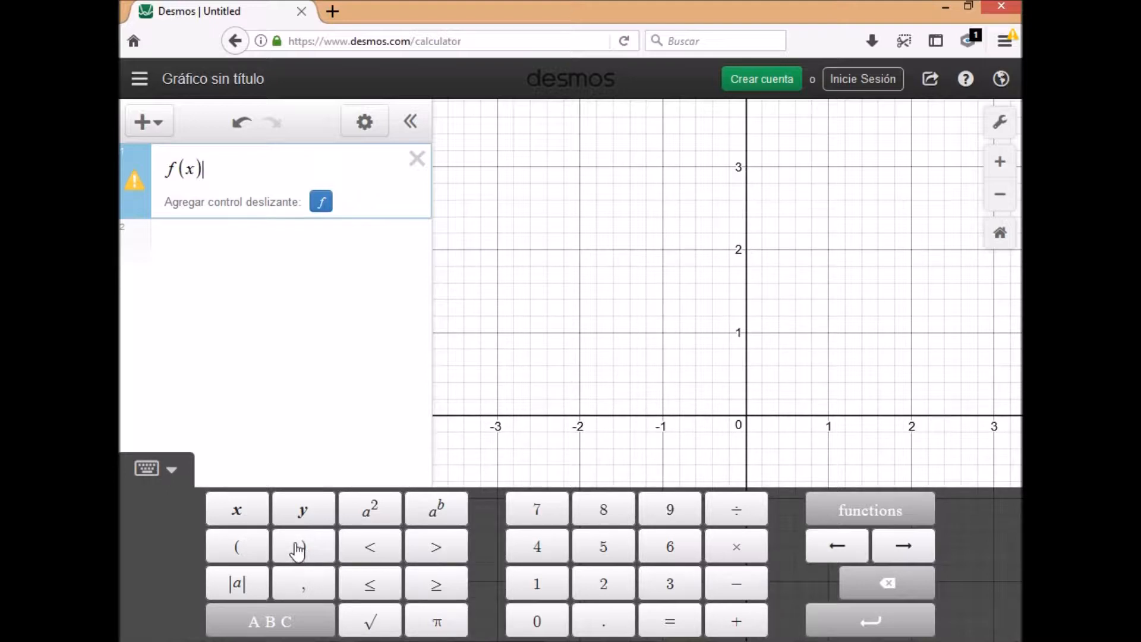
{"action": "left_click", "coordinate": [661, 624]}
{"action": "left_click", "coordinate": [380, 624]}
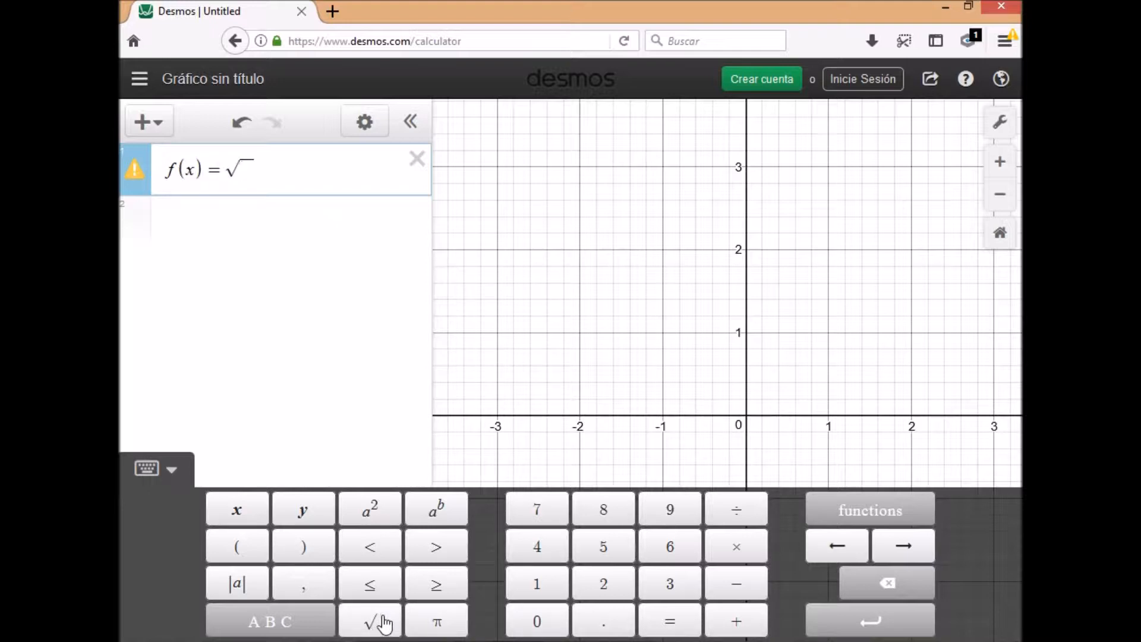
{"action": "type", "text": "x"}
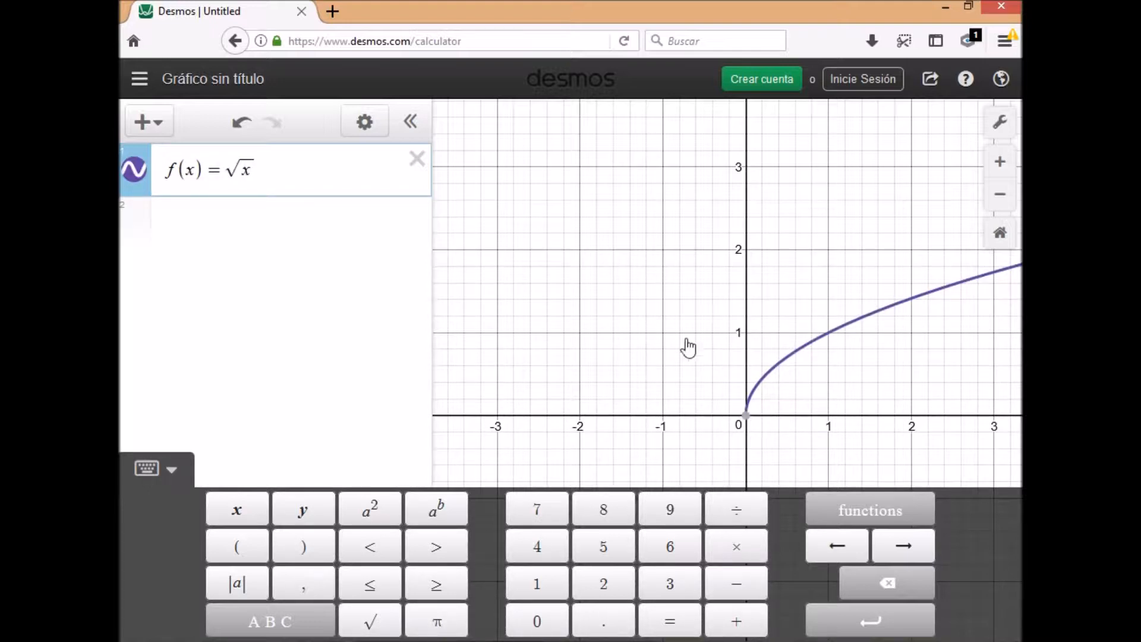
{"action": "left_click_drag", "start_coordinate": [671, 341], "coordinate": [497, 339]}
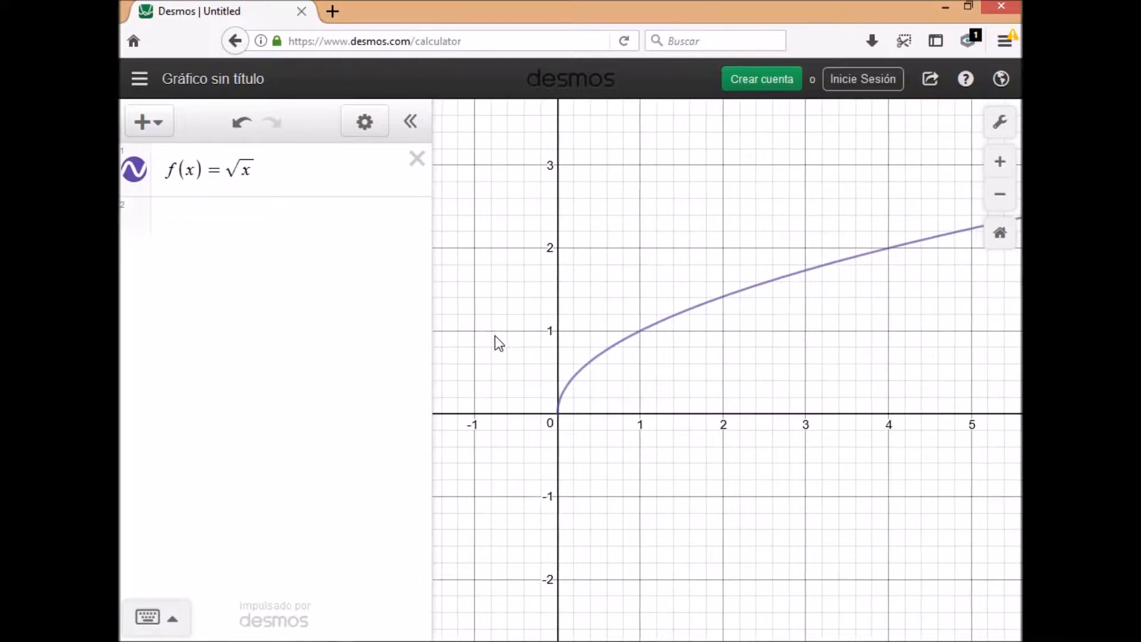
{"action": "left_click", "coordinate": [558, 415]}
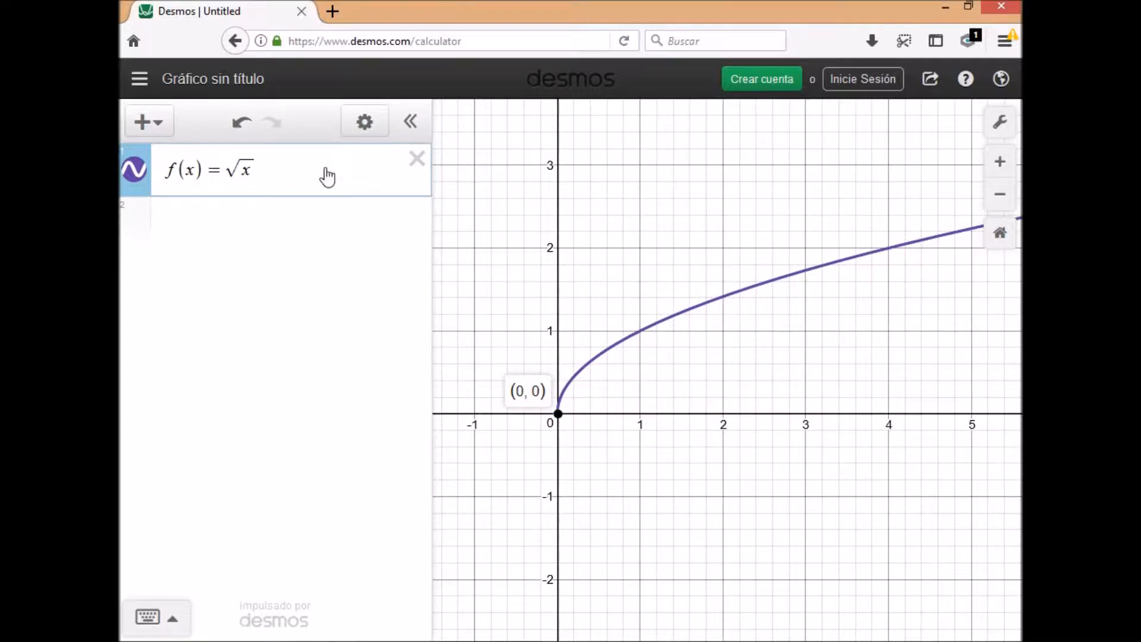
Step: Add −f(x) in the second expression line to graph the reflection across the x-axis
{"action": "left_click", "coordinate": [259, 172]}
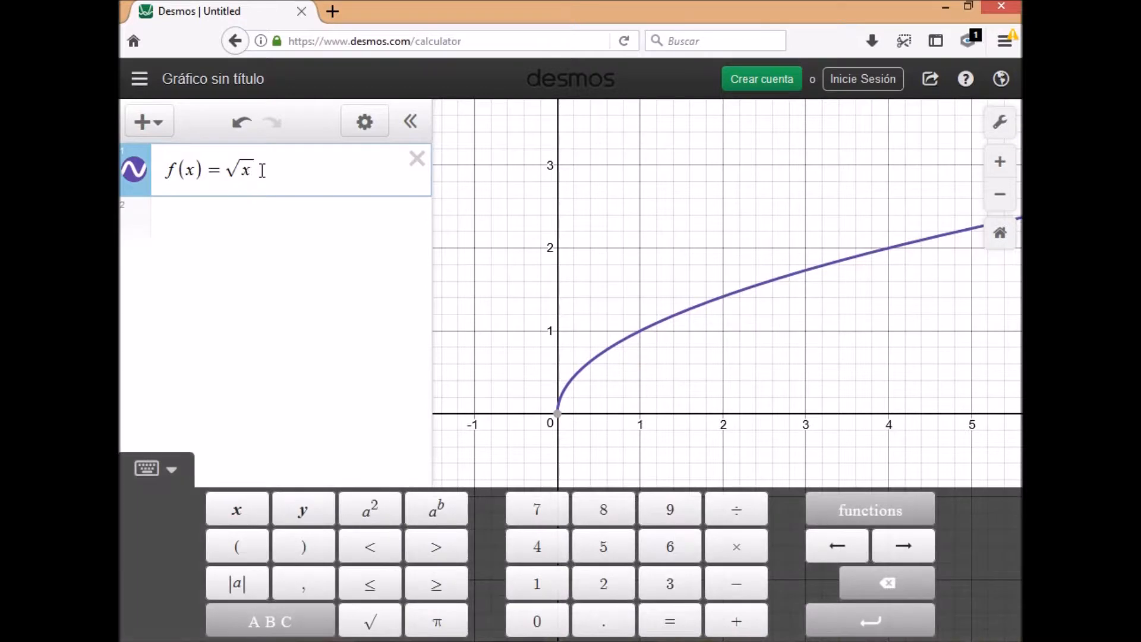
{"action": "key", "text": "Return"}
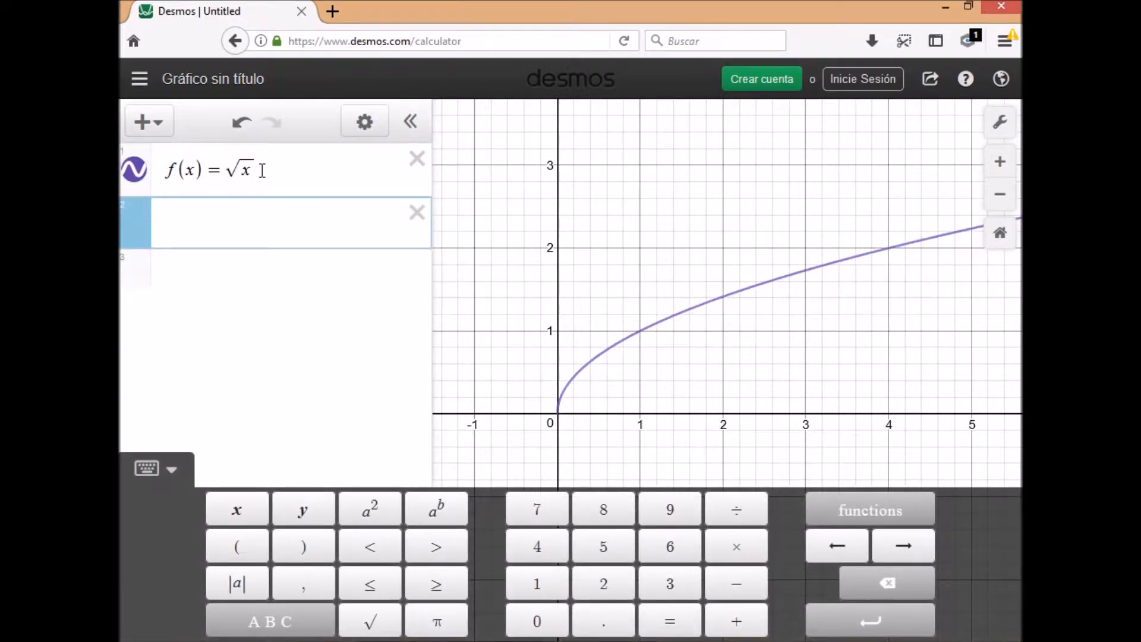
{"action": "type", "text": "-f"}
{"action": "left_click", "coordinate": [233, 545]}
{"action": "left_click", "coordinate": [241, 512]}
{"action": "left_click", "coordinate": [297, 553]}
{"action": "left_click_drag", "start_coordinate": [587, 294], "coordinate": [587, 201]}
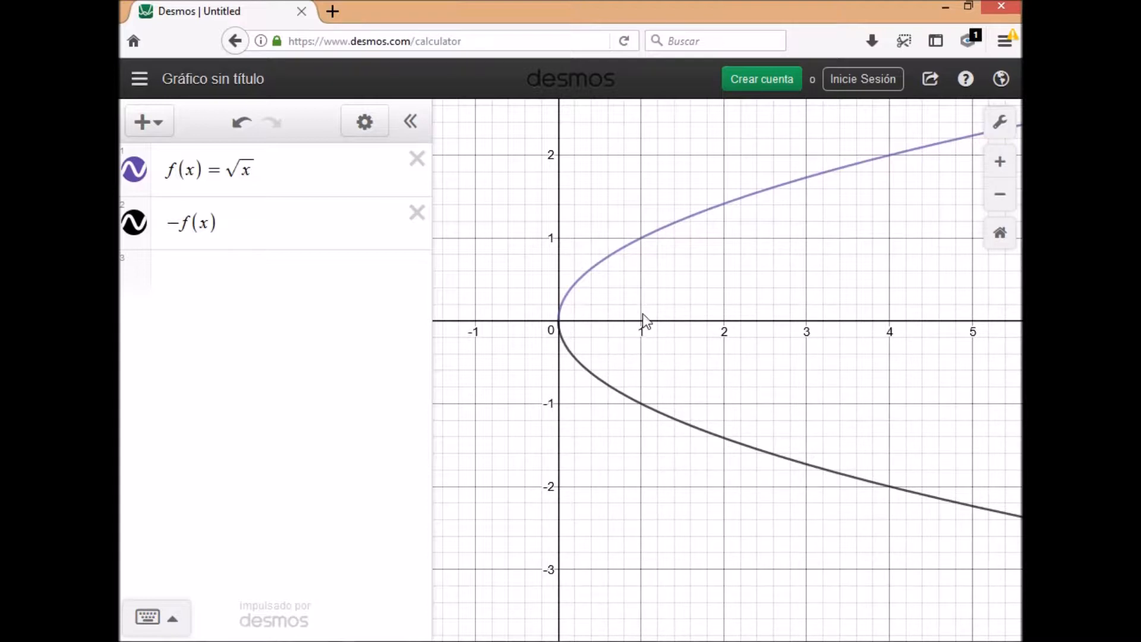
Step: Inspect matching points at x = 1 on the f(x) and −f(x) curves, plus their shared point at the origin
{"action": "left_click", "coordinate": [641, 238]}
{"action": "left_click", "coordinate": [641, 239]}
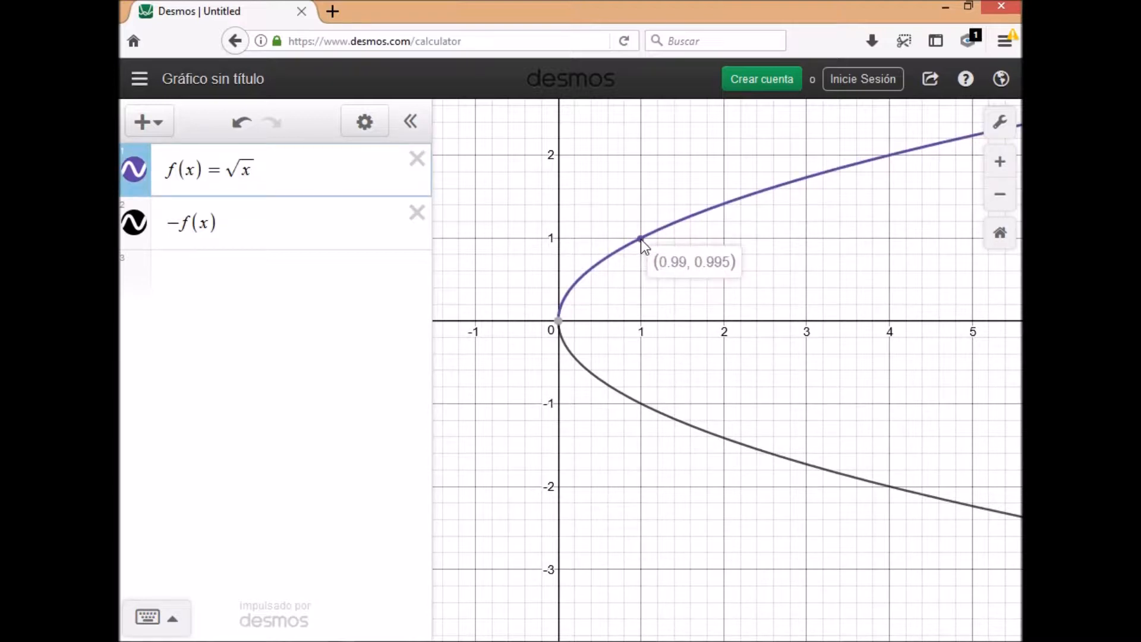
{"action": "left_click", "coordinate": [641, 238]}
{"action": "left_click", "coordinate": [641, 237]}
{"action": "left_click", "coordinate": [642, 238]}
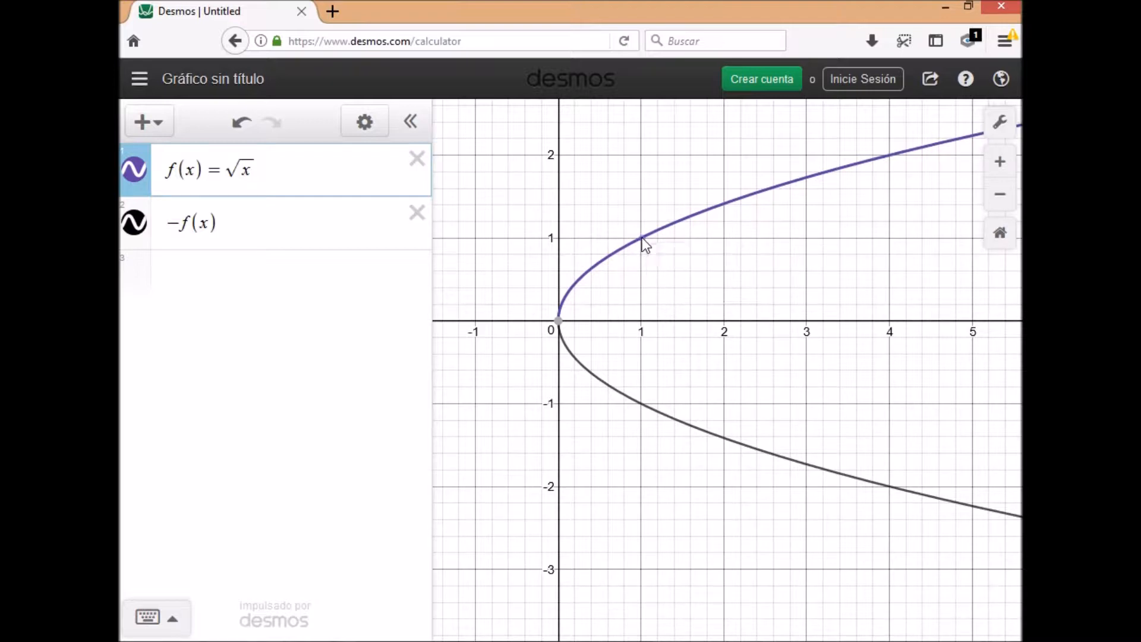
{"action": "left_click", "coordinate": [641, 237]}
{"action": "left_click", "coordinate": [641, 405]}
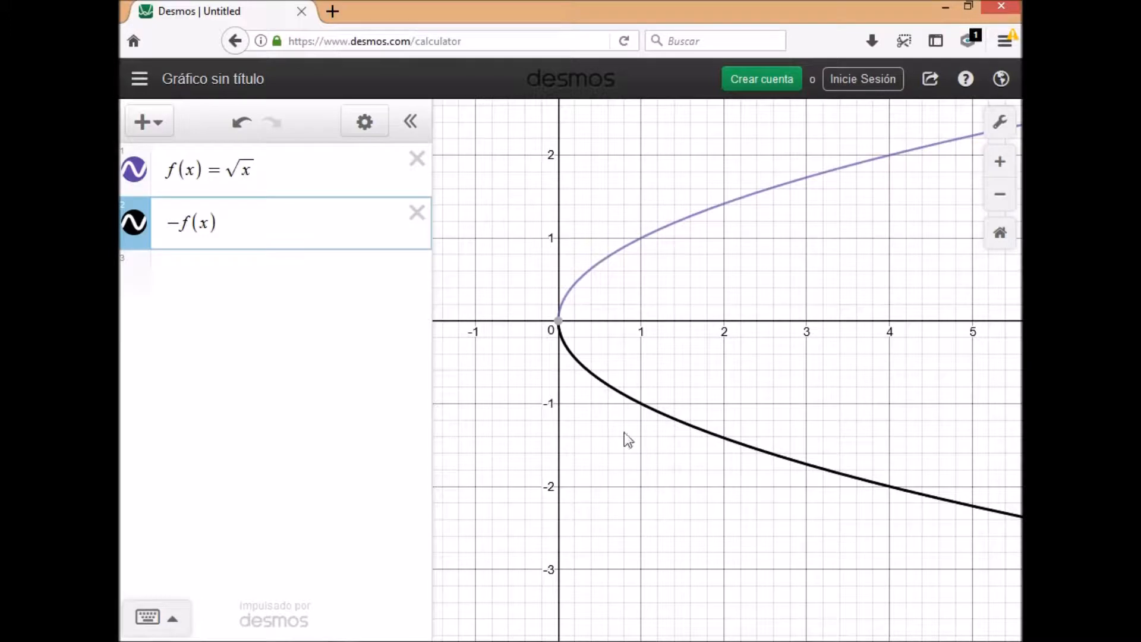
{"action": "mouse_move", "coordinate": [560, 329]}
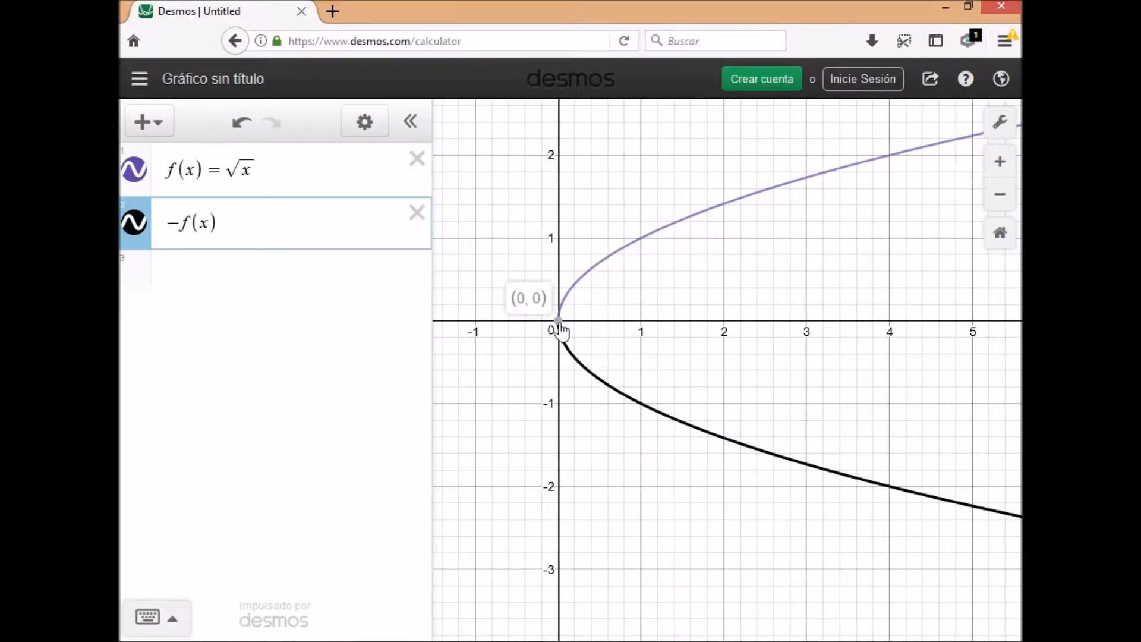
Step: Add f(−x) in the third expression line to graph the reflection across the y-axis
{"action": "left_click", "coordinate": [221, 225]}
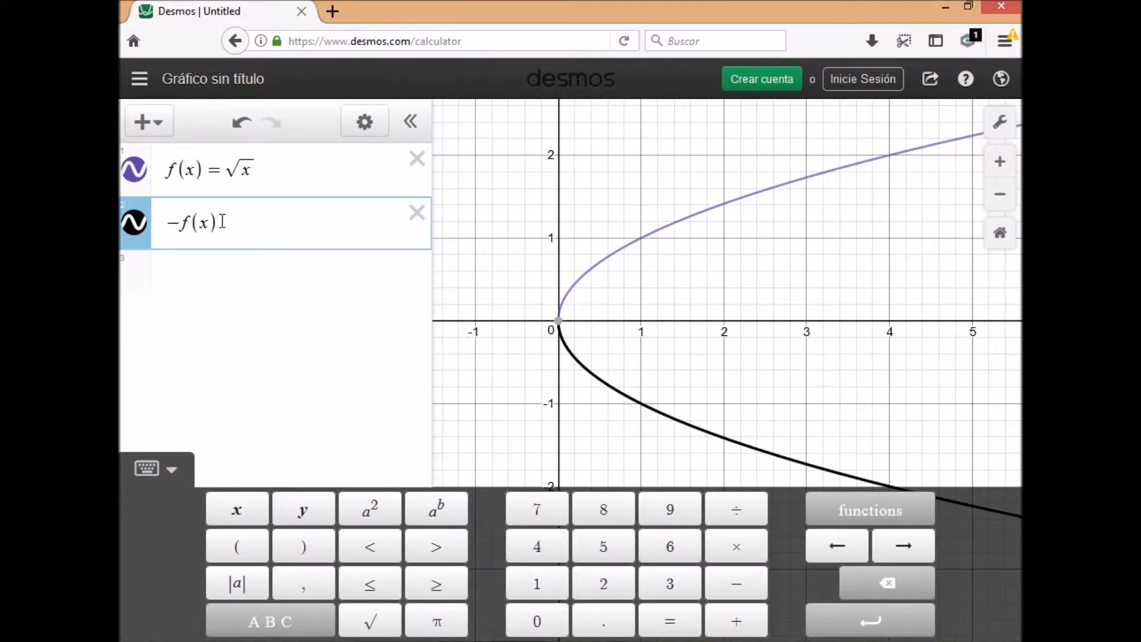
{"action": "key", "text": "Return"}
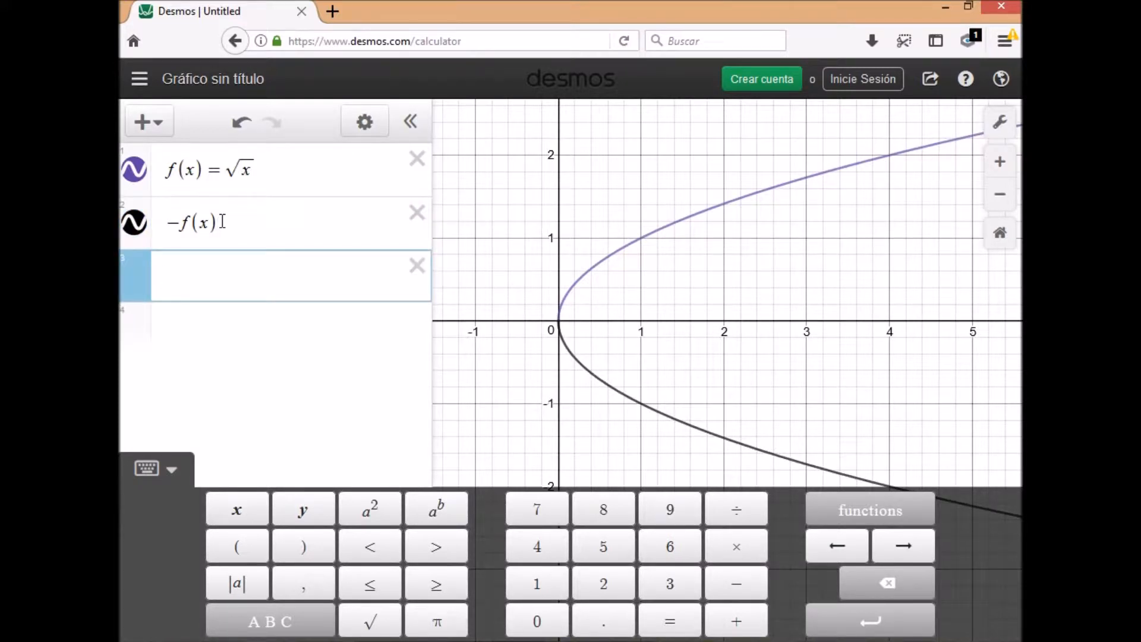
{"action": "type", "text": "f"}
{"action": "left_click", "coordinate": [238, 545]}
{"action": "left_click", "coordinate": [737, 591]}
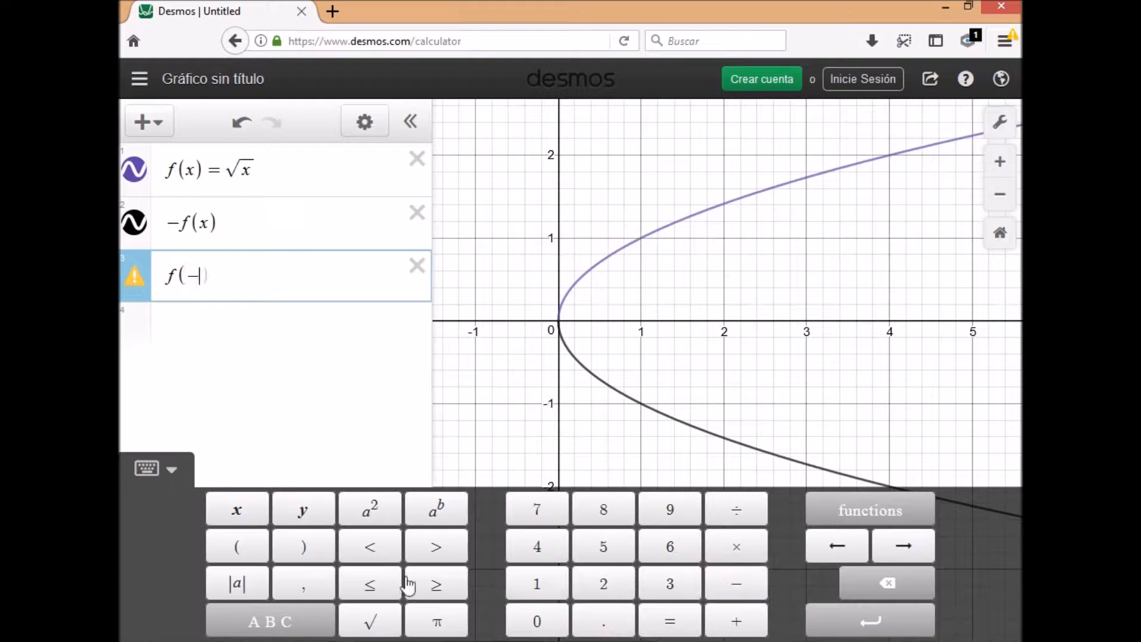
{"action": "left_click", "coordinate": [238, 511]}
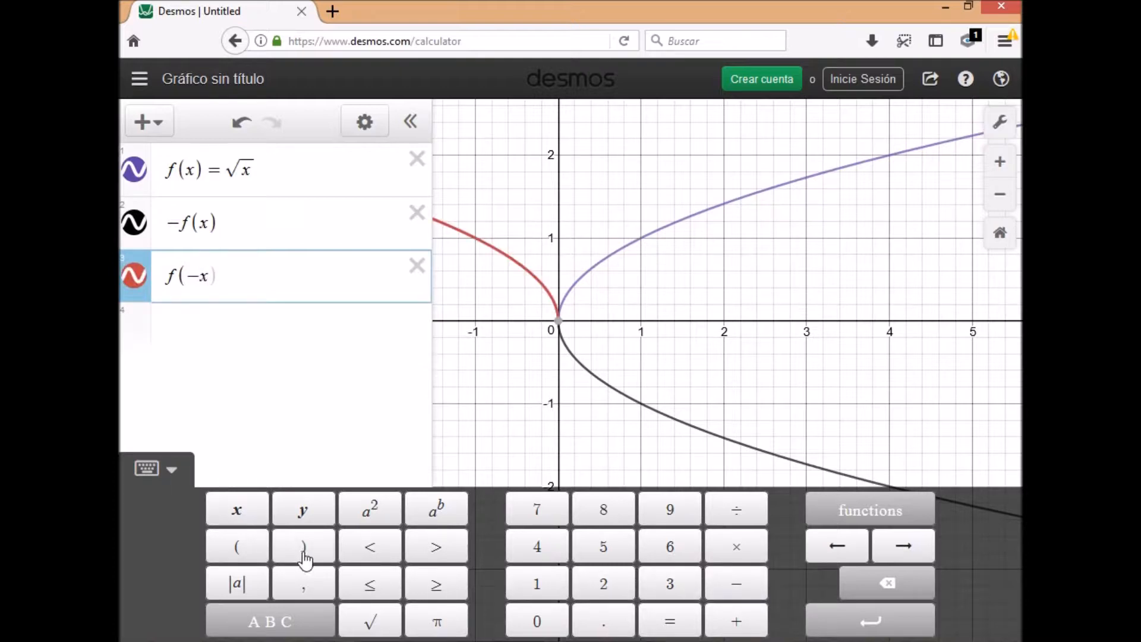
{"action": "left_click", "coordinate": [303, 550]}
{"action": "left_click_drag", "start_coordinate": [519, 220], "coordinate": [675, 299]}
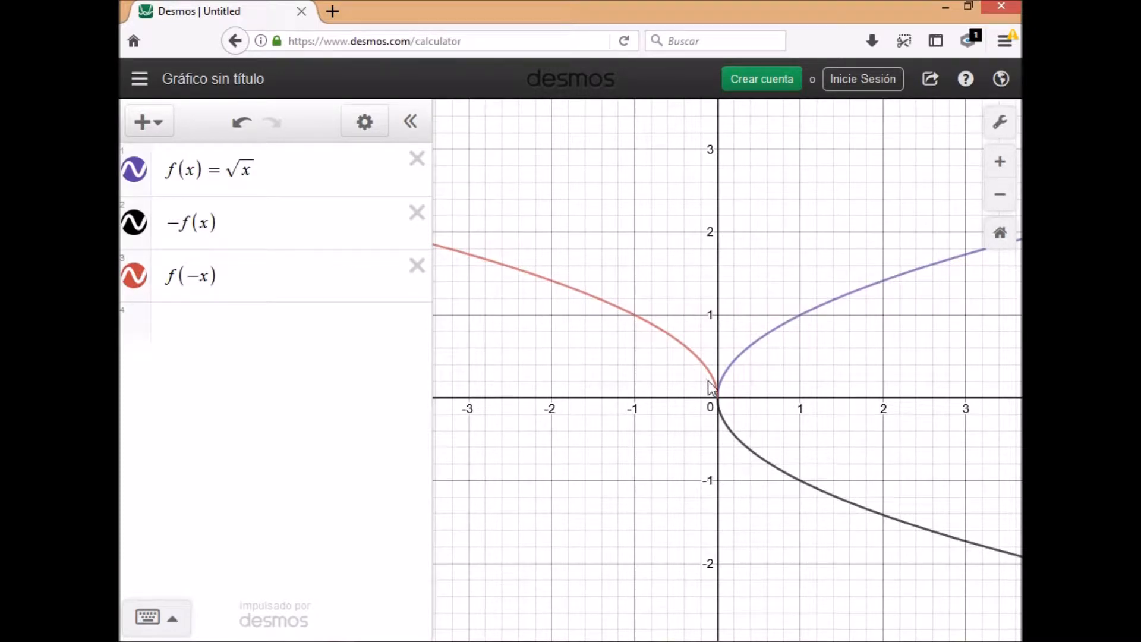
Step: Add −f(−x) in the fourth expression line to graph the reflection across both axes
{"action": "left_click", "coordinate": [232, 278]}
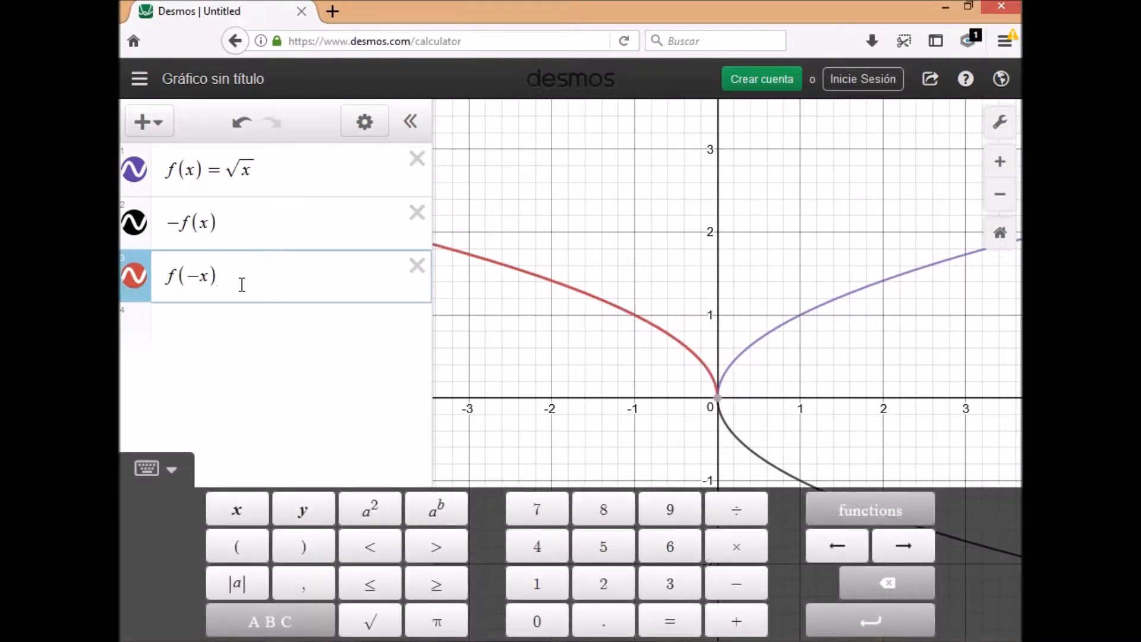
{"action": "key", "text": "Return"}
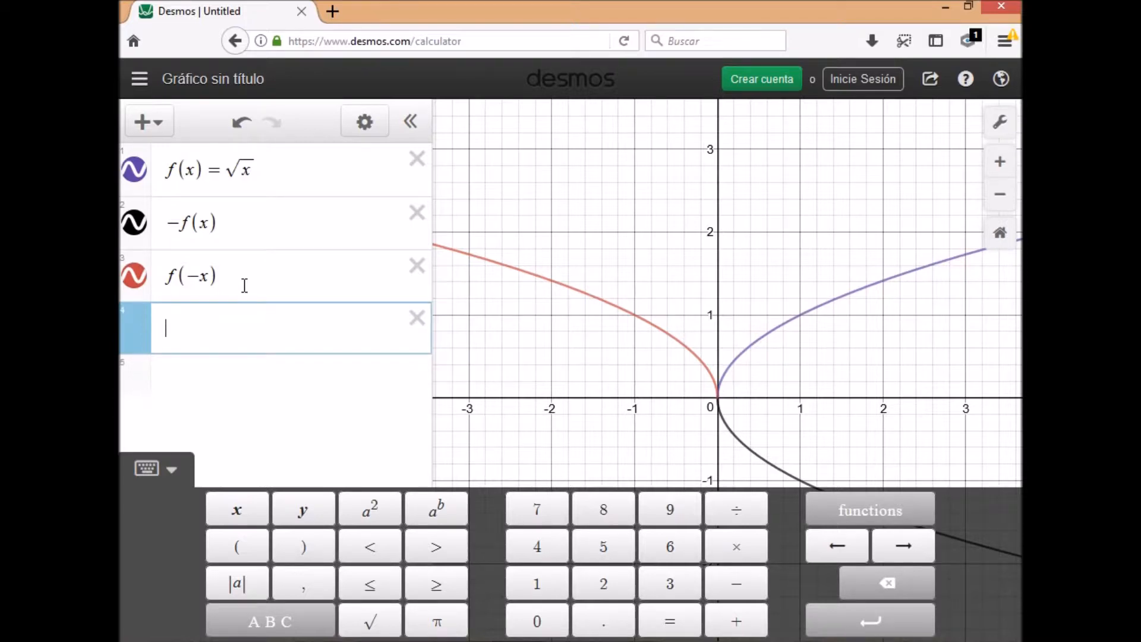
{"action": "left_click", "coordinate": [724, 584]}
{"action": "type", "text": "f"}
{"action": "left_click", "coordinate": [253, 550]}
{"action": "left_click", "coordinate": [737, 585]}
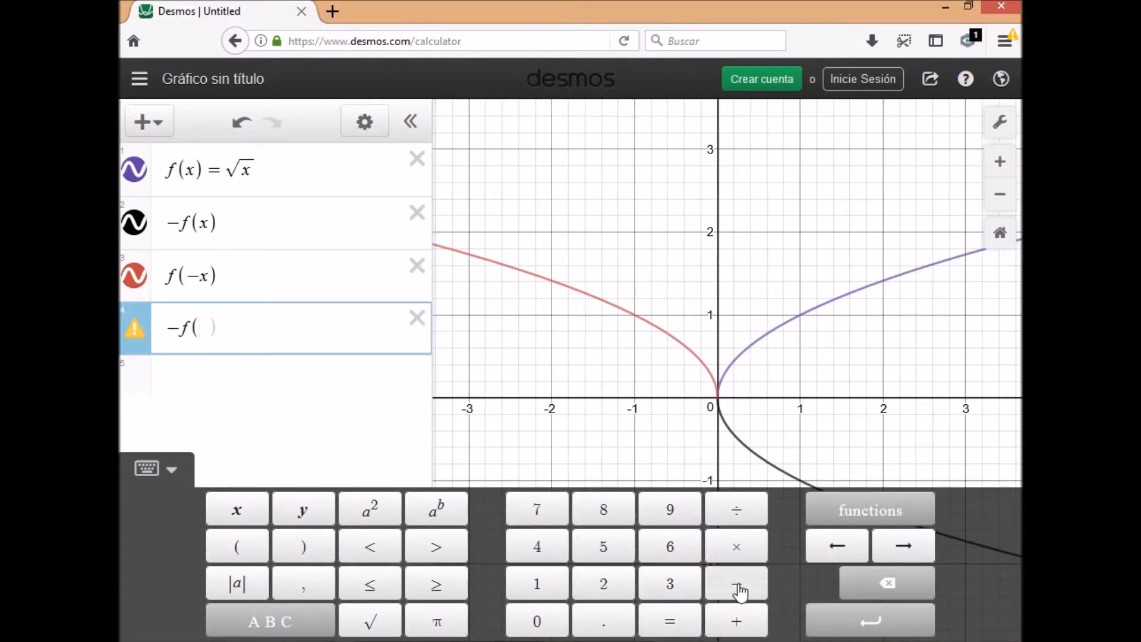
{"action": "left_click", "coordinate": [238, 521]}
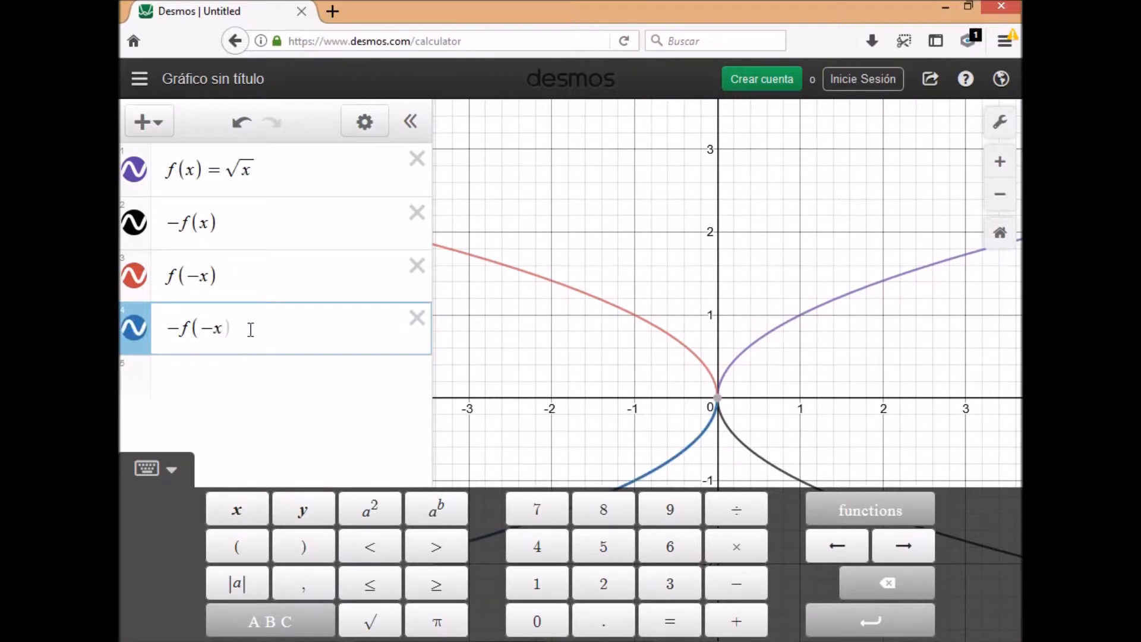
{"action": "key", "text": "Return"}
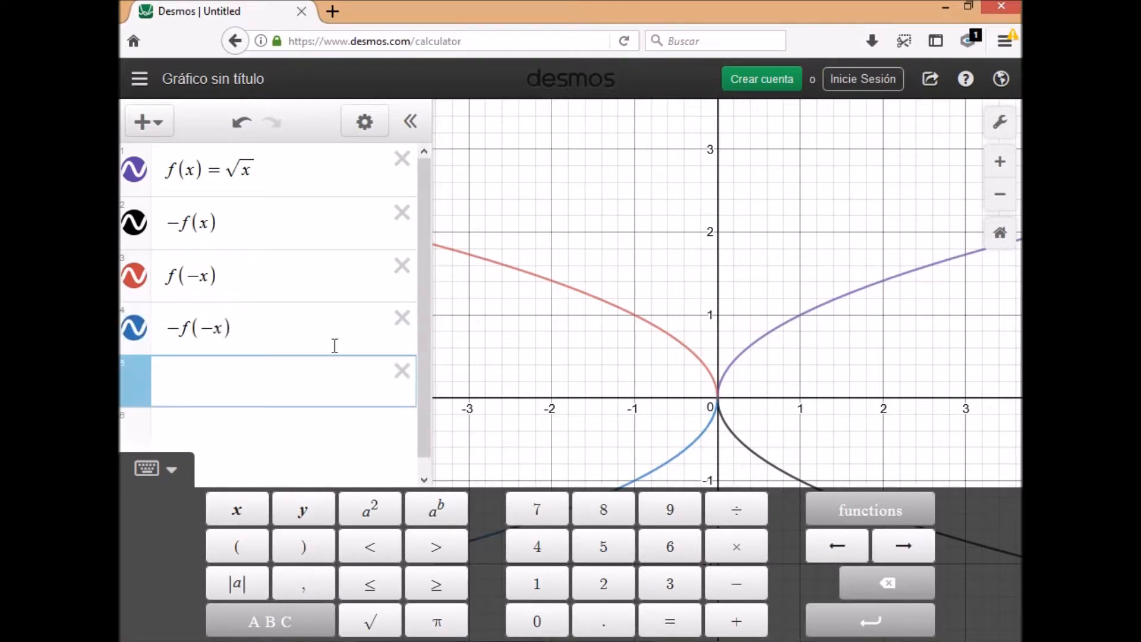
Step: Examine all four curves around the origin with the expression list hidden, and bring the list back
{"action": "left_click", "coordinate": [673, 248]}
{"action": "left_click_drag", "start_coordinate": [672, 248], "coordinate": [682, 132]}
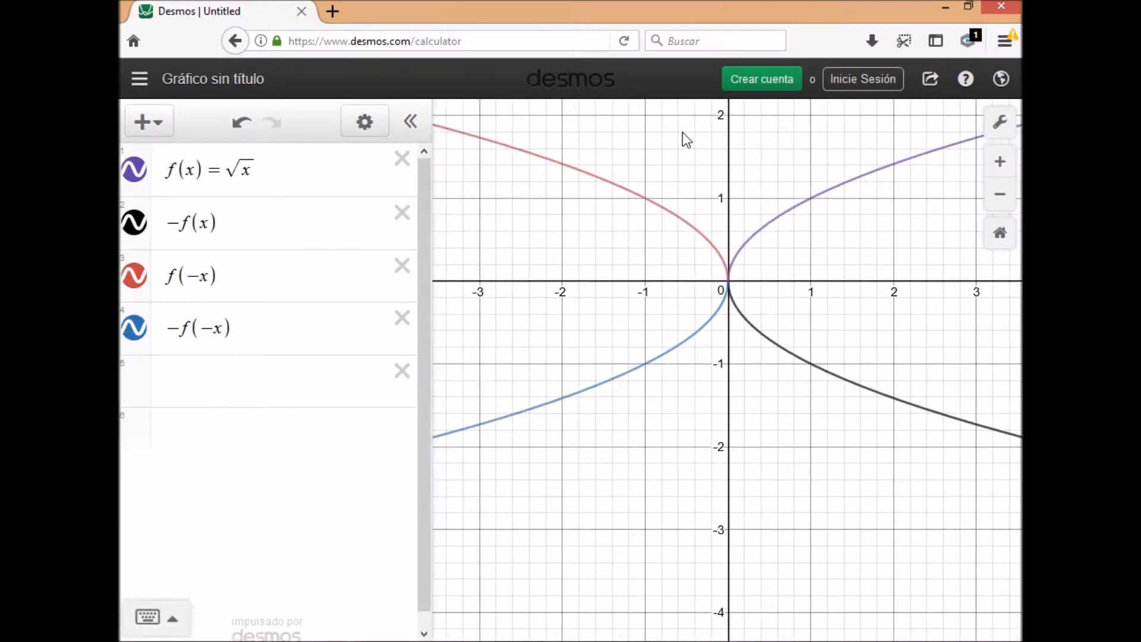
{"action": "left_click", "coordinate": [408, 117]}
{"action": "left_click_drag", "start_coordinate": [547, 426], "coordinate": [706, 576]}
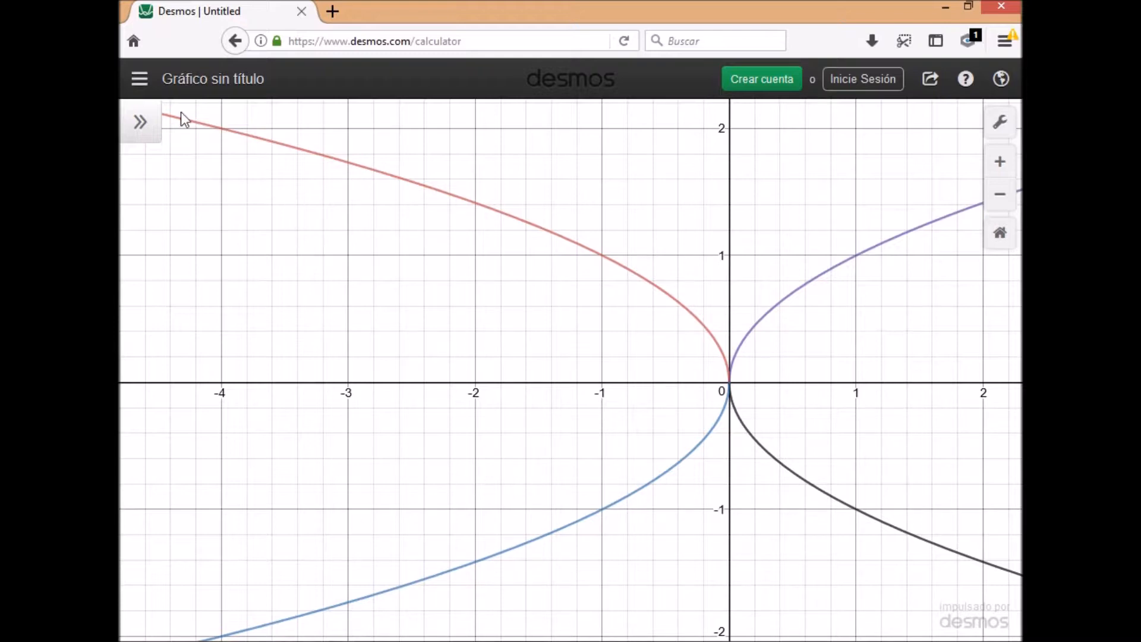
{"action": "left_click", "coordinate": [141, 124]}
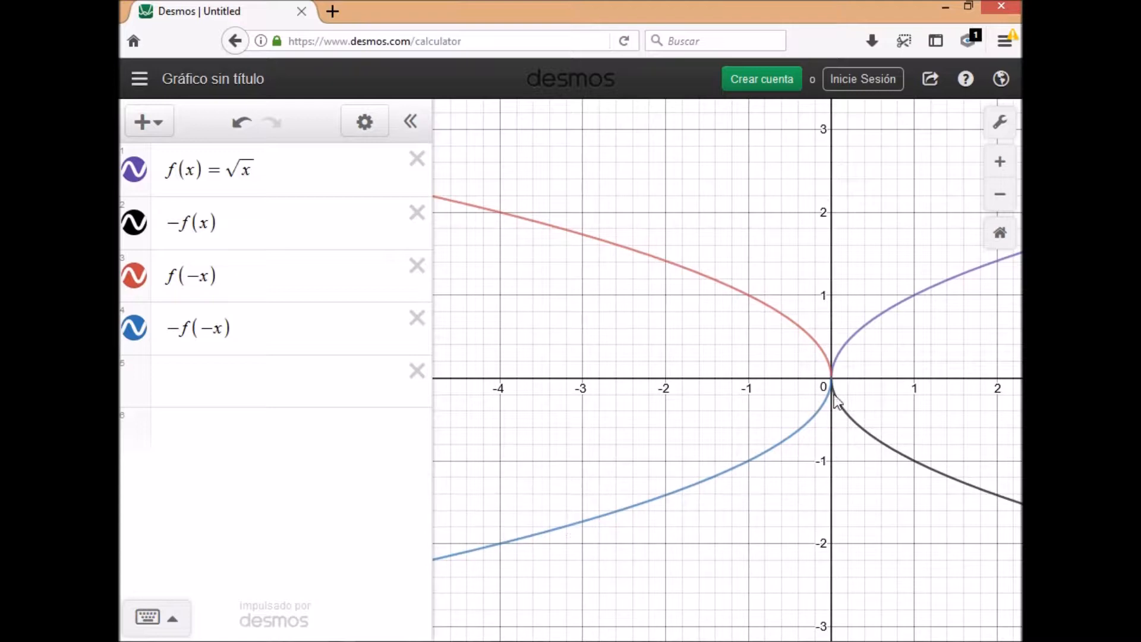
Step: Add the equation y = f(x) in the fifth expression line
{"action": "left_click", "coordinate": [246, 326]}
{"action": "key", "text": "Return"}
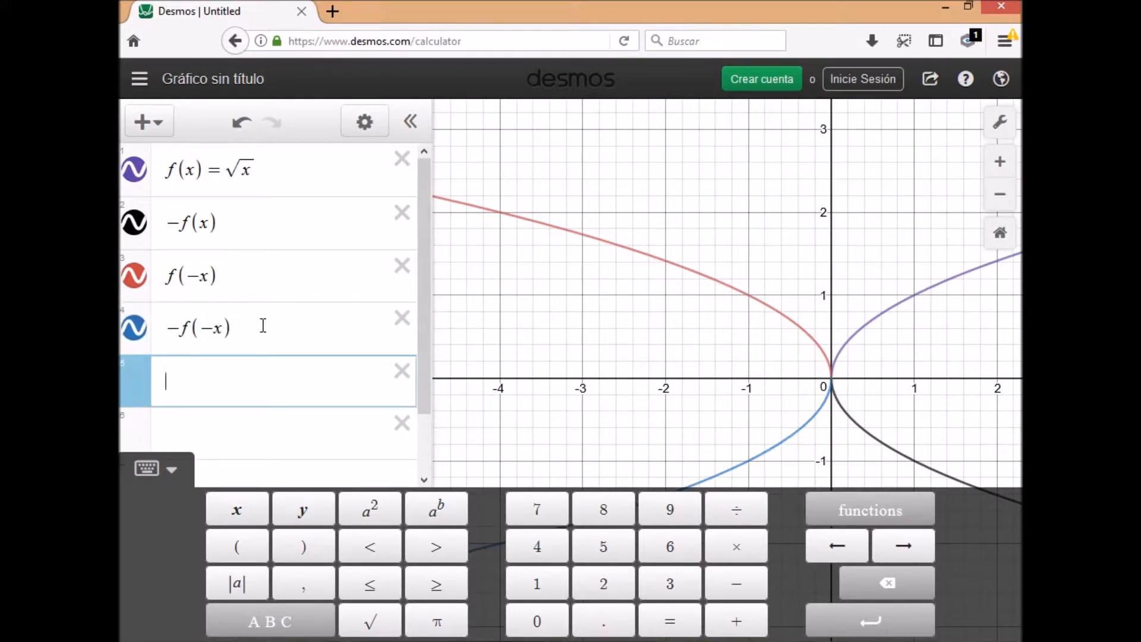
{"action": "type", "text": "y"}
{"action": "left_click", "coordinate": [677, 623]}
{"action": "type", "text": "f"}
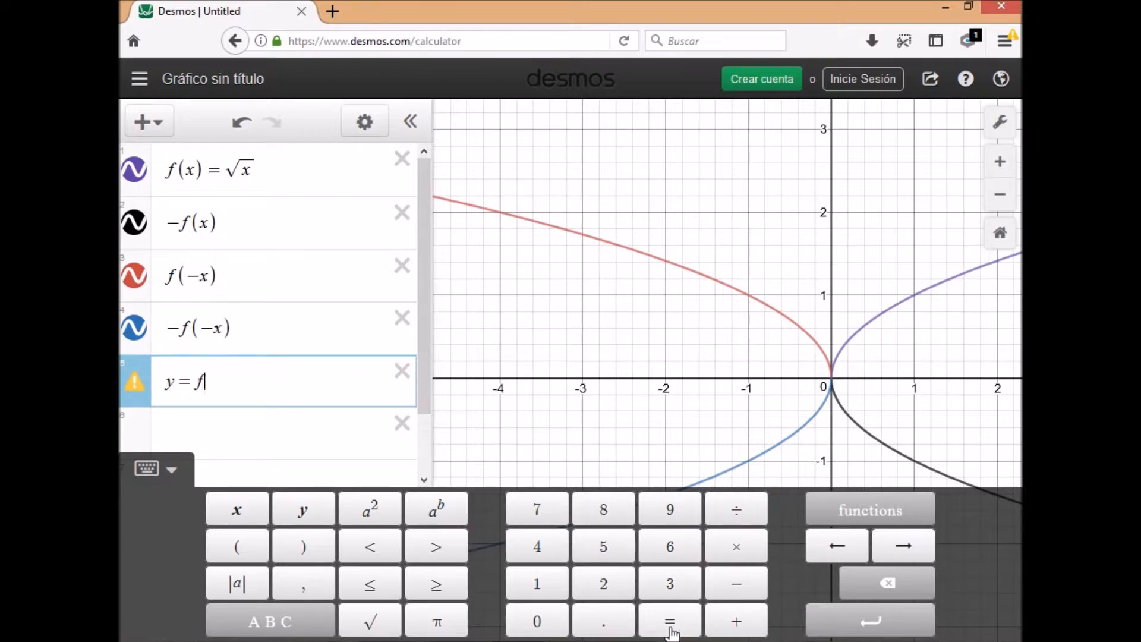
{"action": "left_click", "coordinate": [241, 544]}
{"action": "left_click", "coordinate": [248, 516]}
{"action": "left_click", "coordinate": [299, 551]}
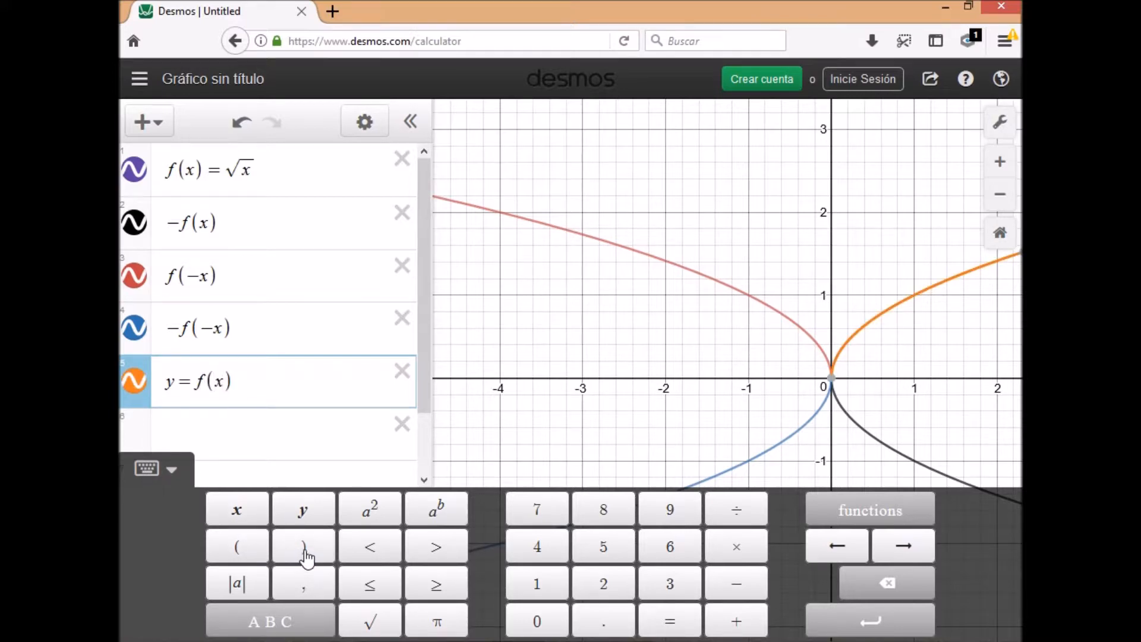
Step: Replace f(x) with √x in the fifth expression so that it reads y = √x
{"action": "key", "text": "BackSpace"}
{"action": "key", "text": "BackSpace"}
{"action": "key", "text": "BackSpace"}
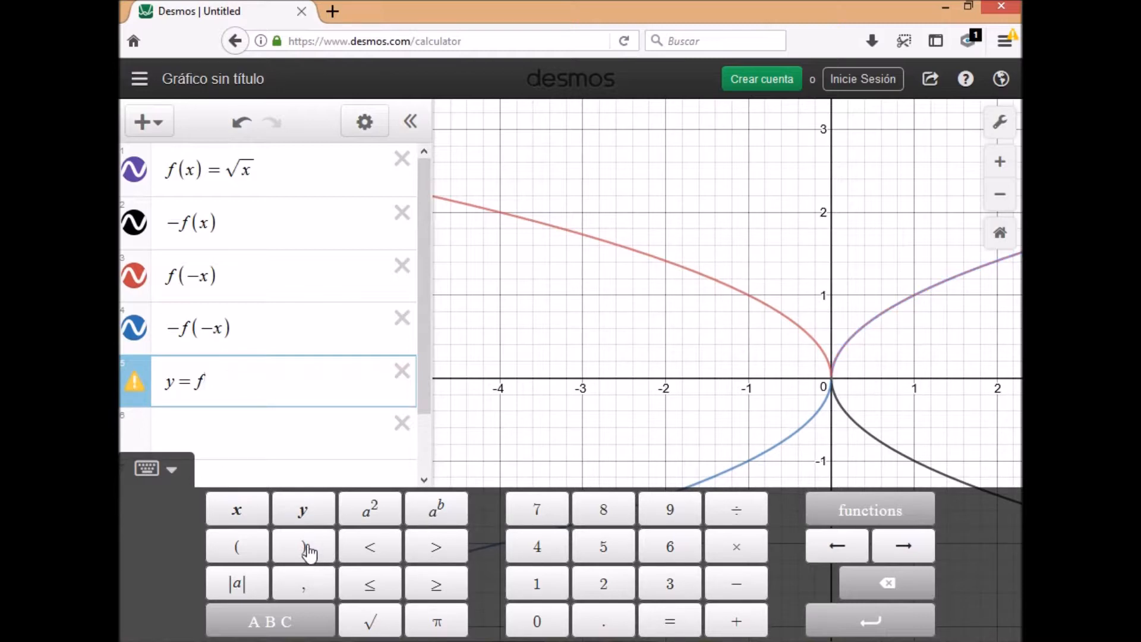
{"action": "key", "text": "BackSpace"}
{"action": "left_click", "coordinate": [369, 620]}
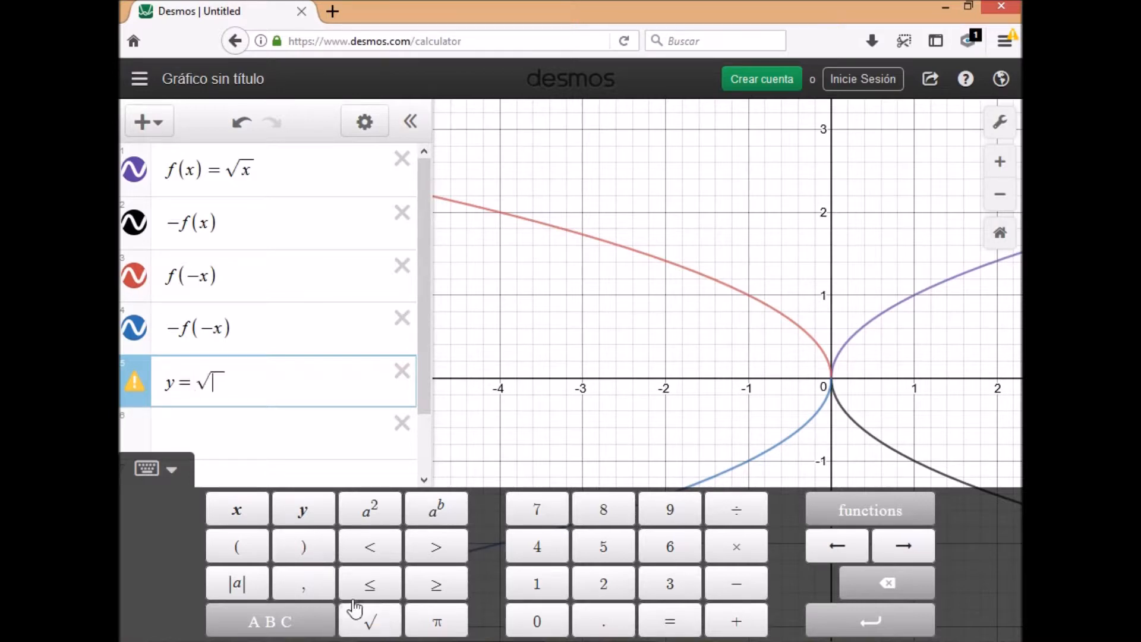
{"action": "left_click", "coordinate": [248, 519]}
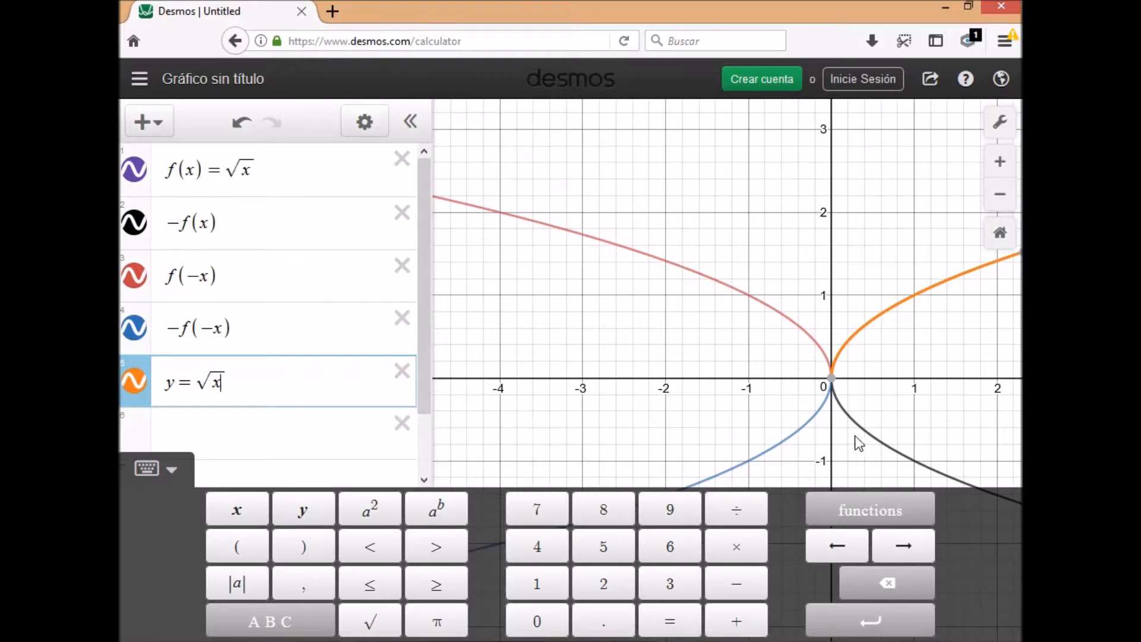
{"action": "left_click", "coordinate": [744, 356]}
{"action": "left_click_drag", "start_coordinate": [740, 355], "coordinate": [500, 358]}
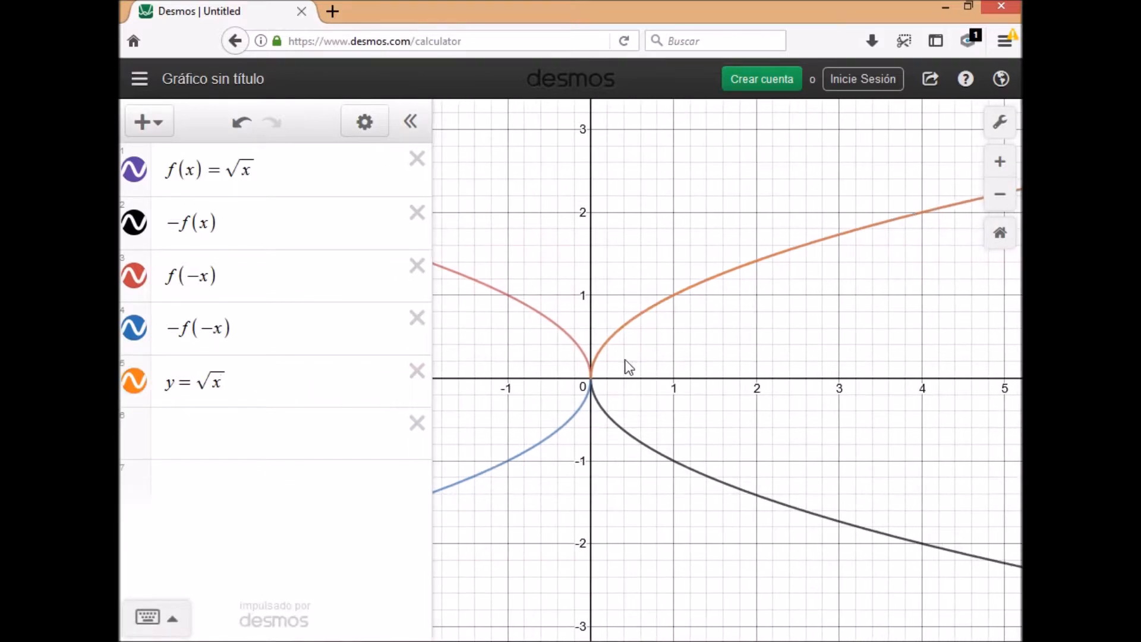
{"action": "left_click_drag", "start_coordinate": [642, 358], "coordinate": [629, 376]}
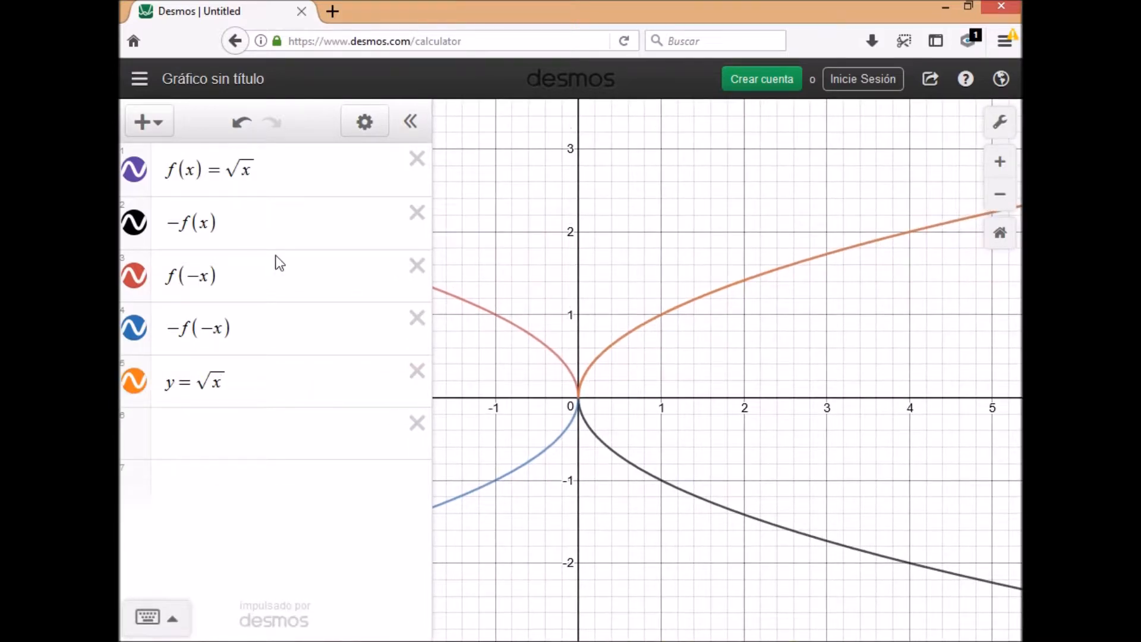
Step: Multiply the square root in the fifth expression by 2 and inspect the curve's starting point
{"action": "left_click", "coordinate": [200, 386]}
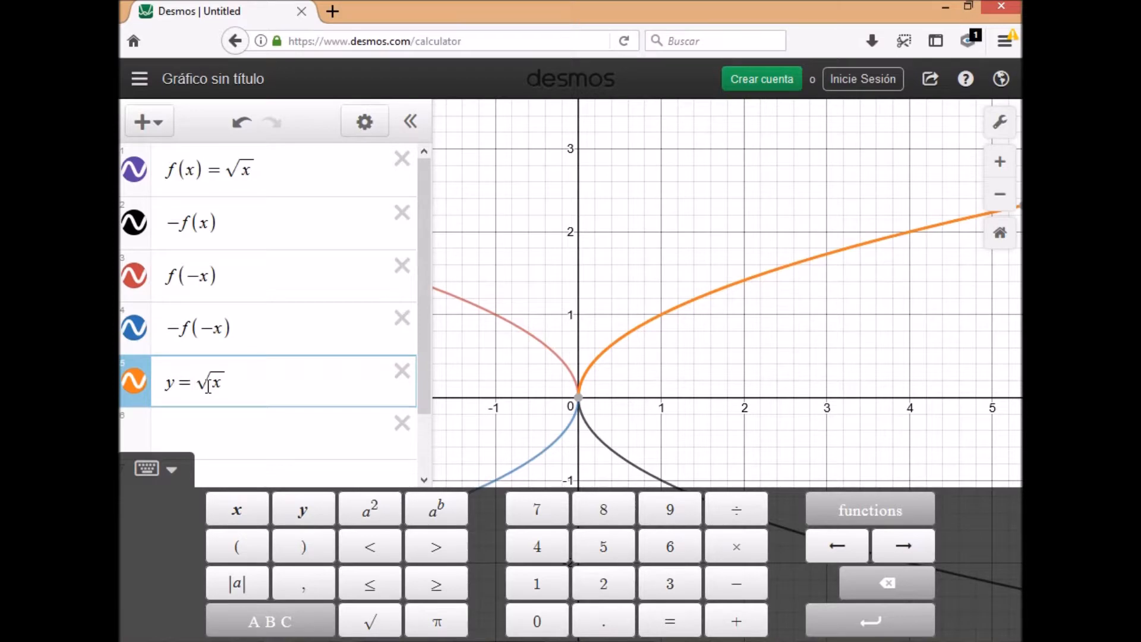
{"action": "type", "text": "2"}
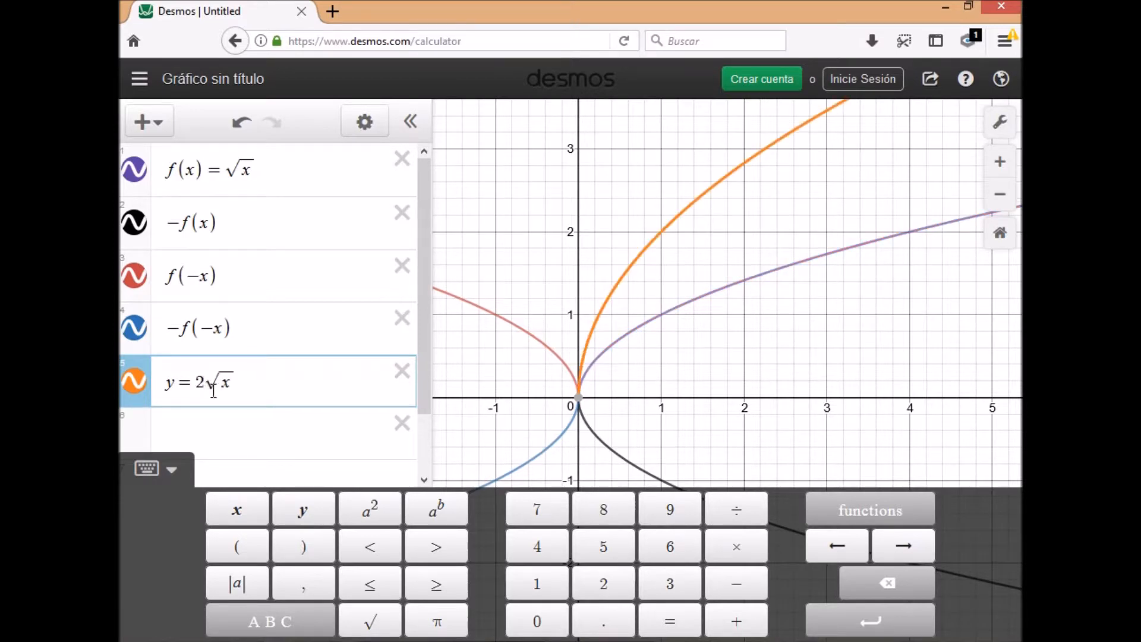
{"action": "mouse_move", "coordinate": [581, 399]}
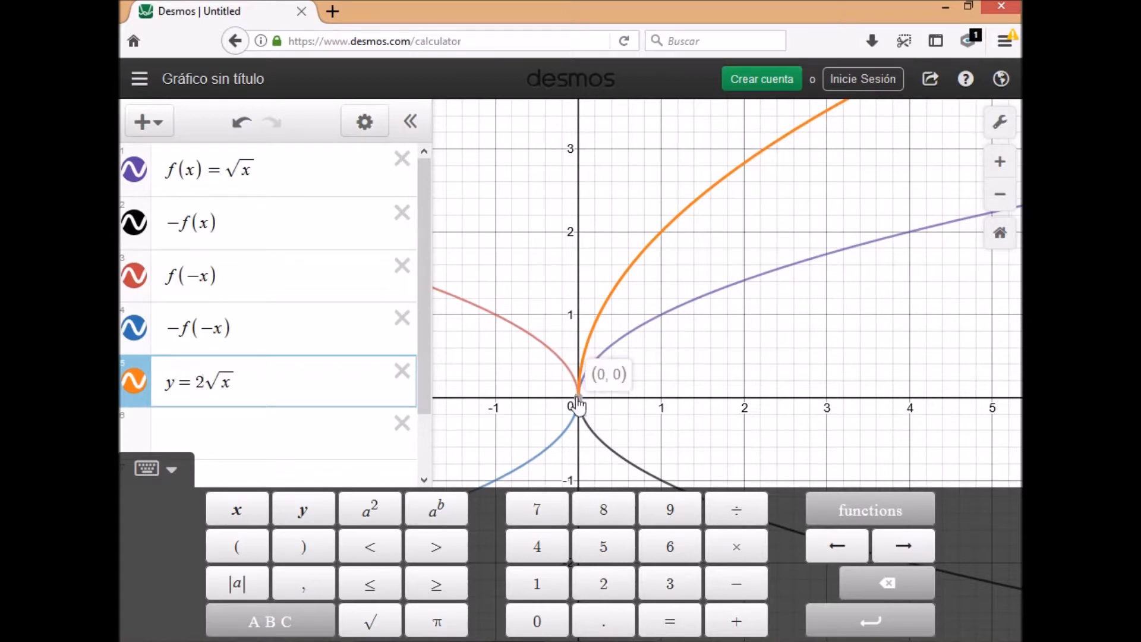
Step: Change the coefficient of √x in the fifth expression to 3
{"action": "left_click", "coordinate": [202, 382]}
{"action": "key", "text": "BackSpace"}
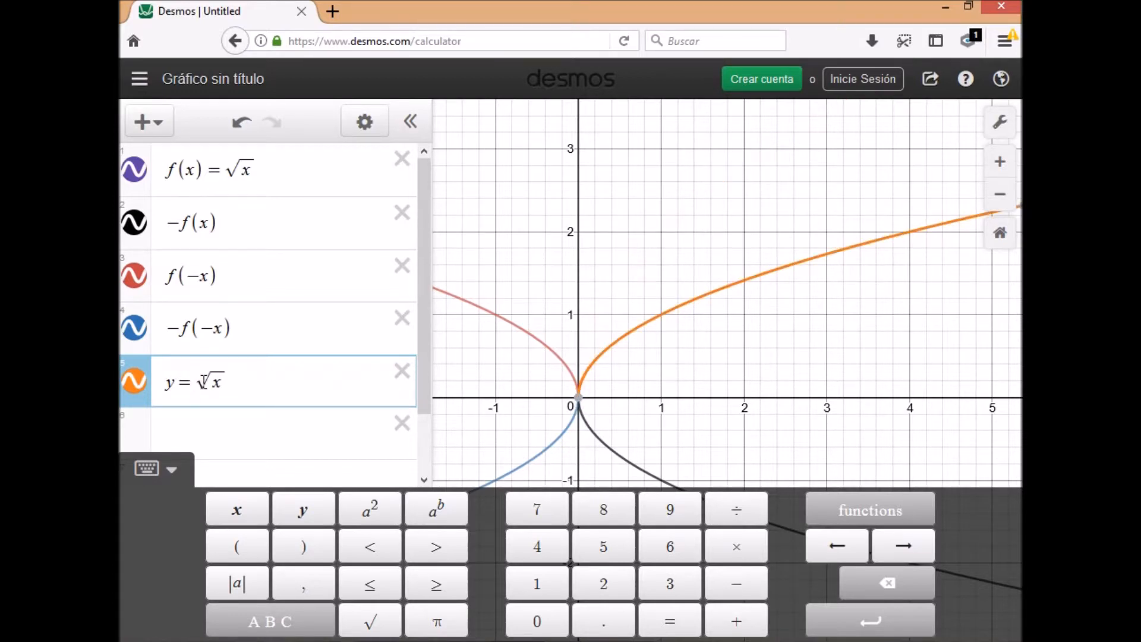
{"action": "type", "text": "3"}
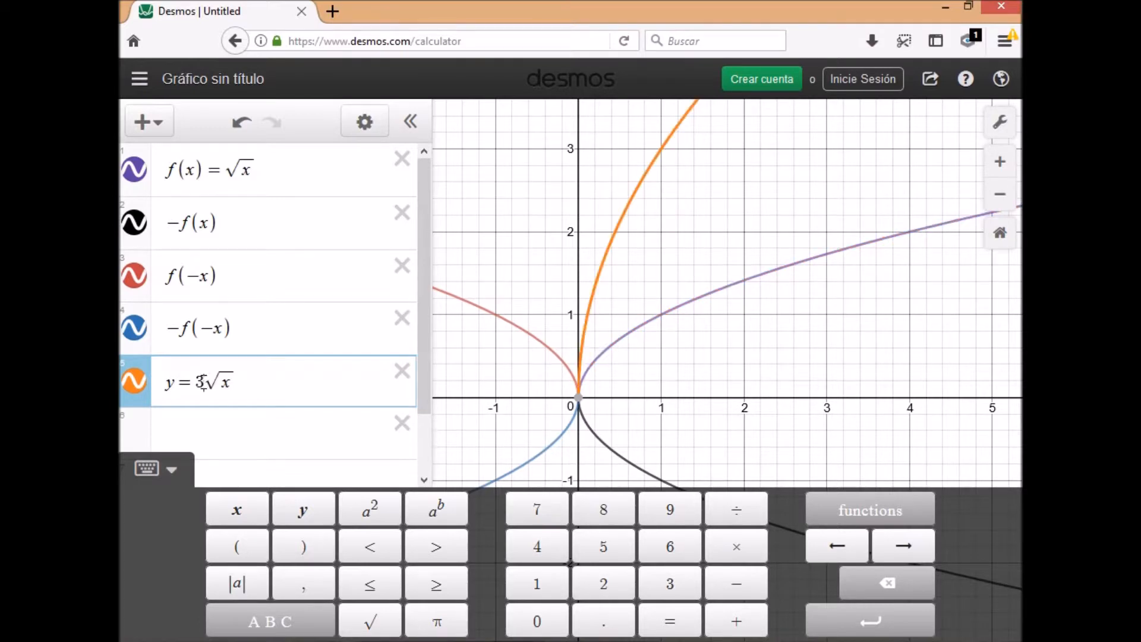
Step: Try 0.5 and 0.8 in turn as the coefficient of √x in the fifth expression
{"action": "key", "text": "BackSpace"}
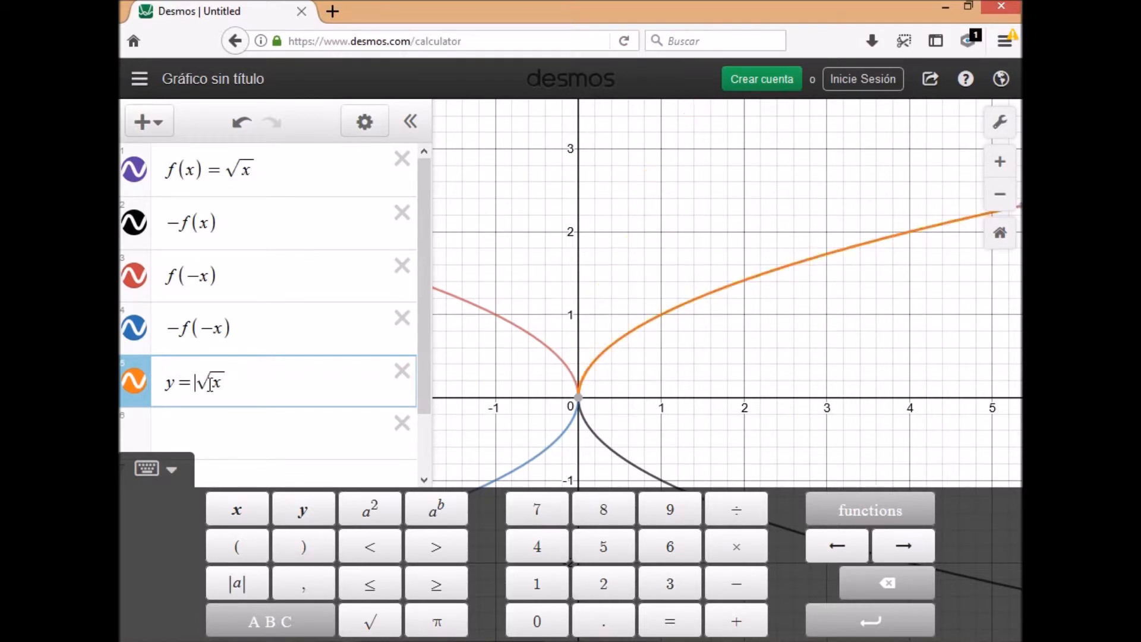
{"action": "type", "text": "0.5"}
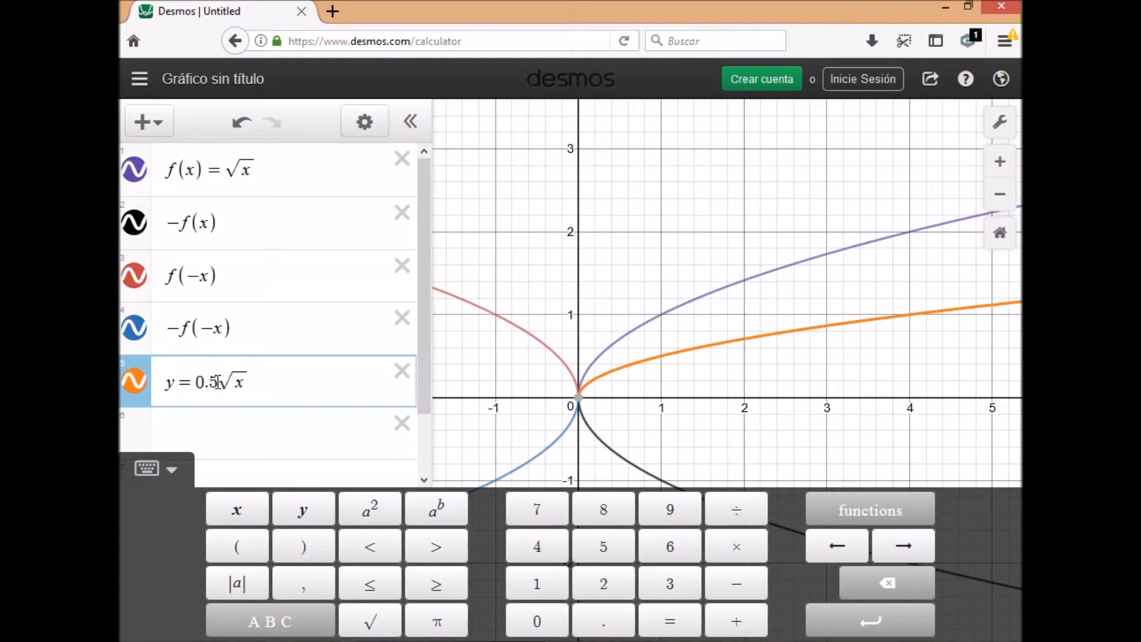
{"action": "key", "text": "BackSpace"}
{"action": "key", "text": "BackSpace"}
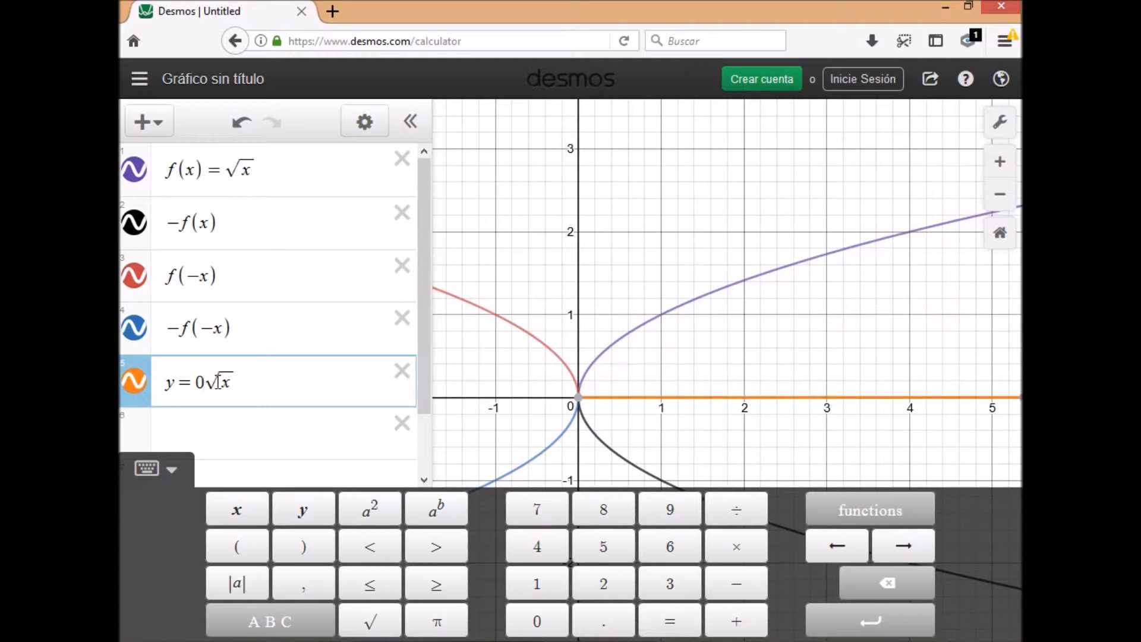
{"action": "key", "text": "BackSpace"}
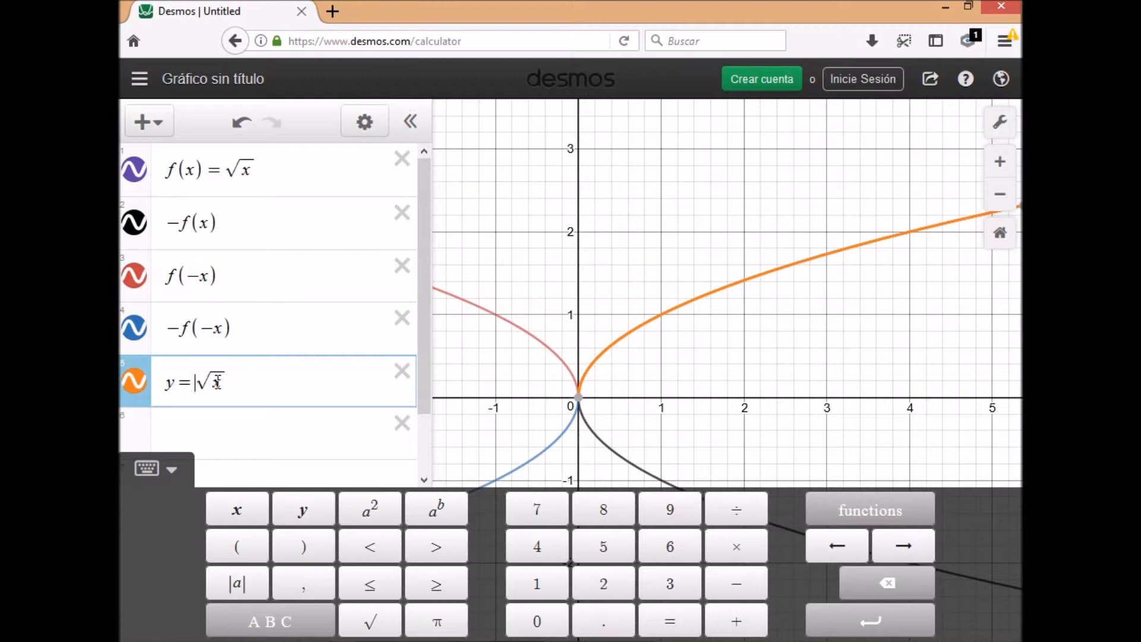
{"action": "type", "text": "0"}
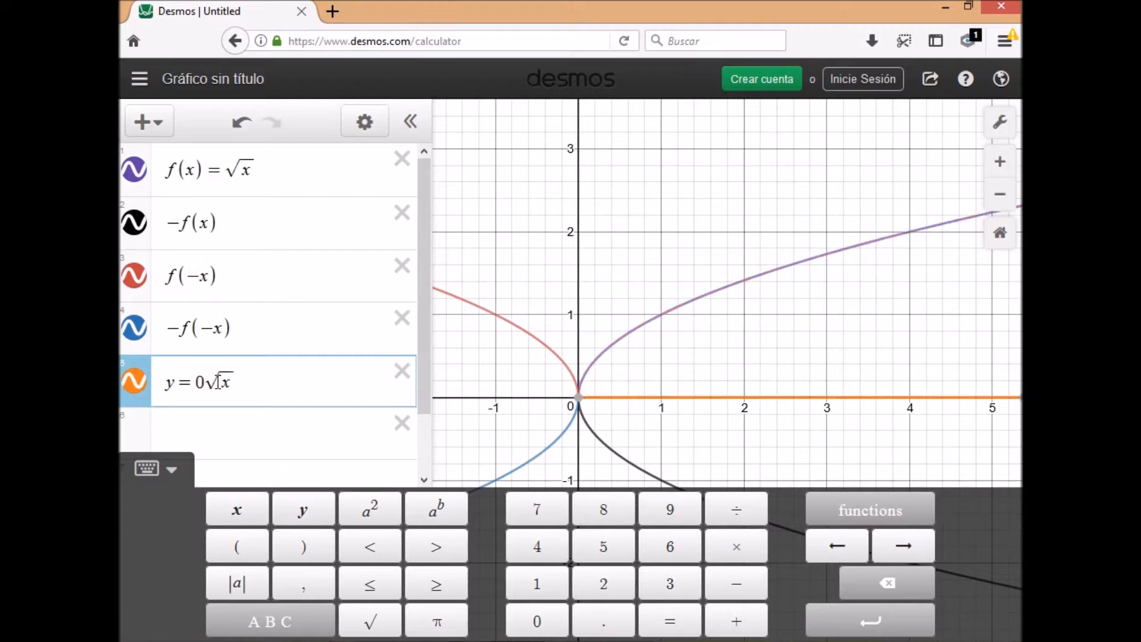
{"action": "type", "text": ".8"}
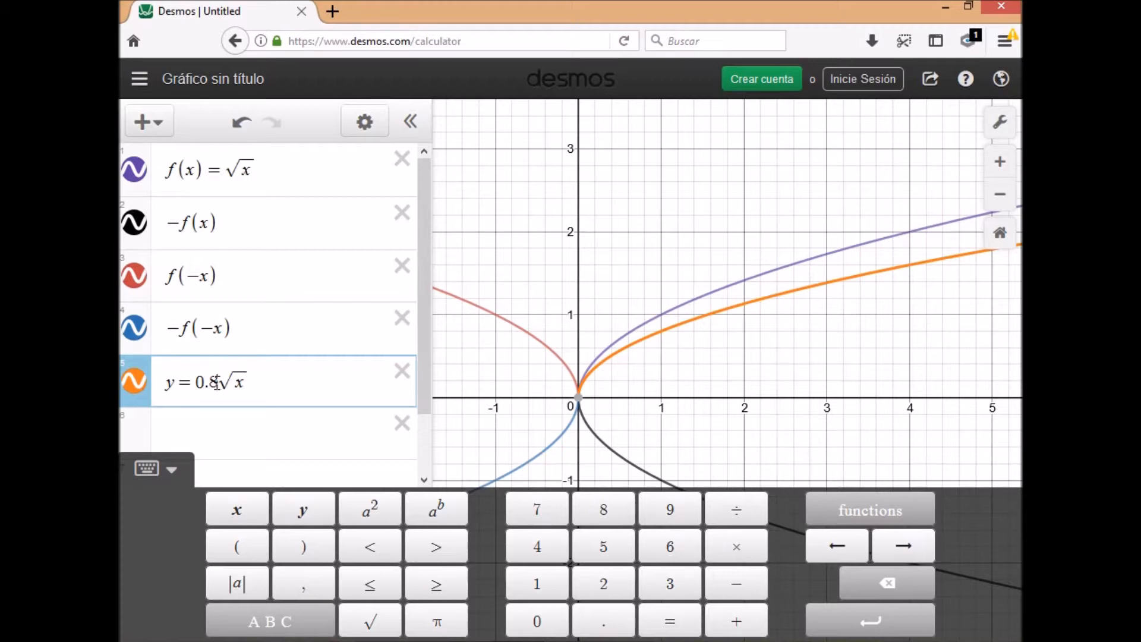
Step: Replace the numeric coefficient in the fifth expression with the parameter a, giving y = a√x, and add a slider for a
{"action": "key", "text": "BackSpace"}
{"action": "key", "text": "BackSpace"}
{"action": "key", "text": "BackSpace"}
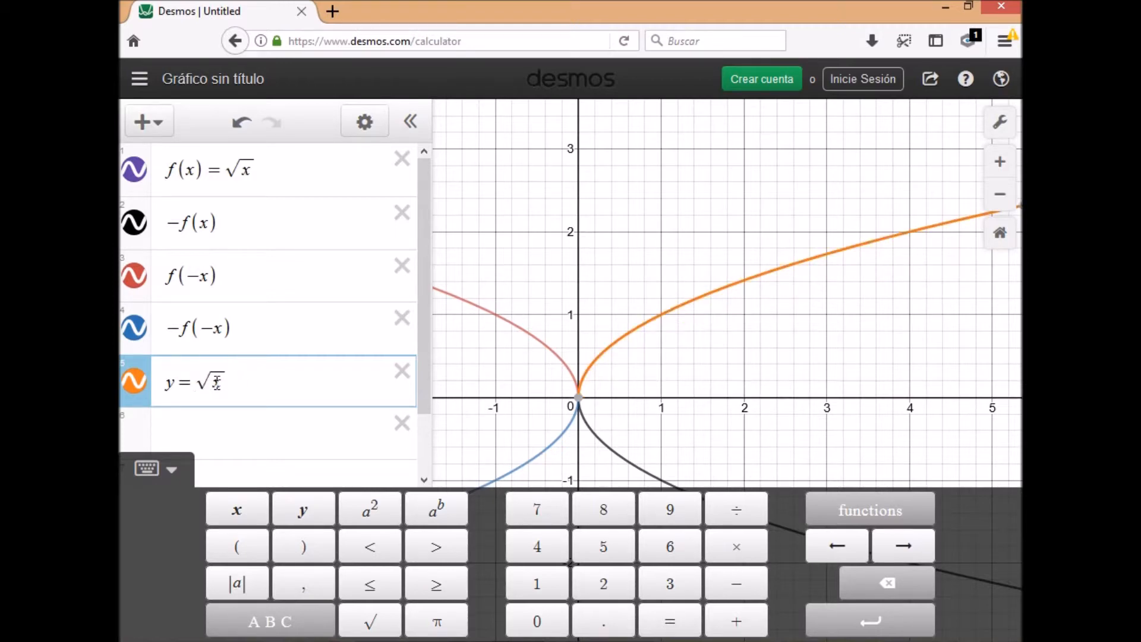
{"action": "type", "text": "a"}
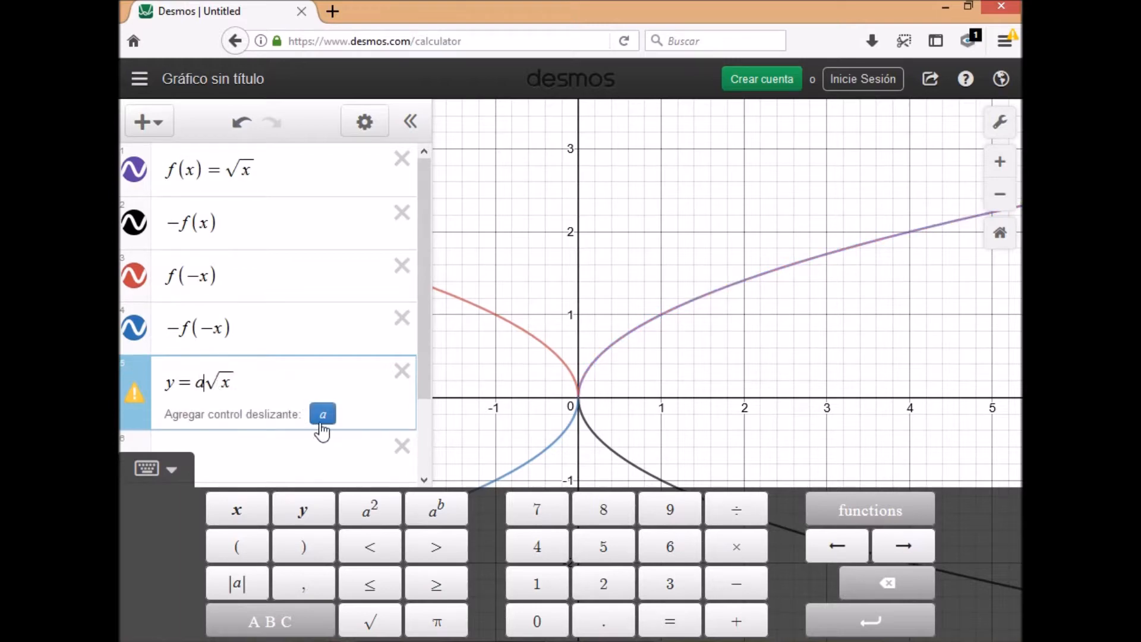
{"action": "left_click", "coordinate": [324, 416]}
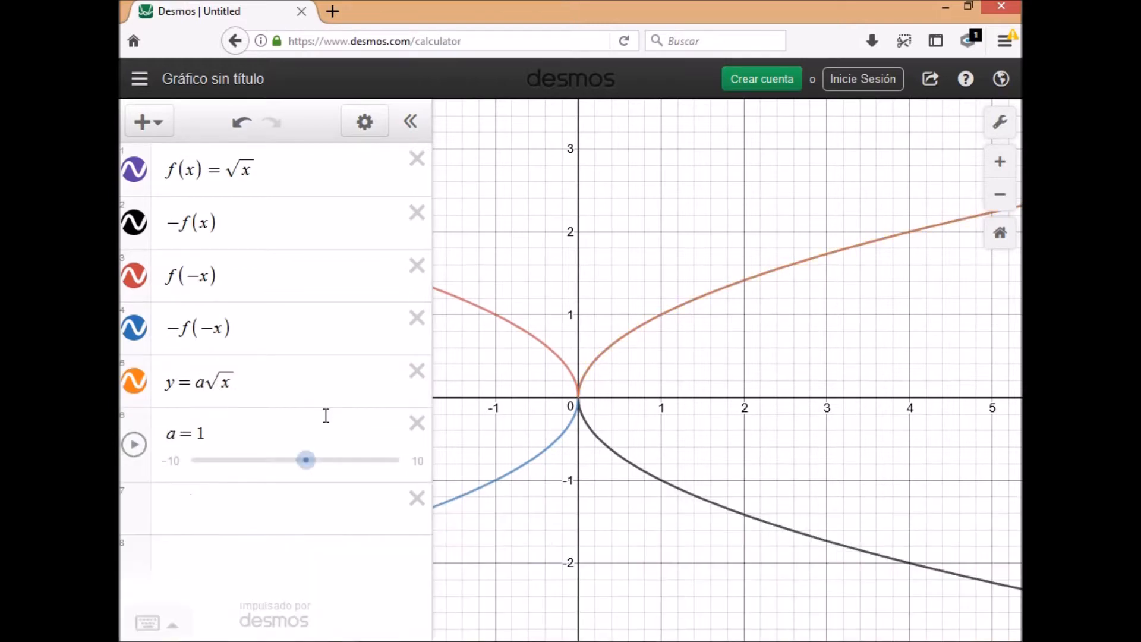
Step: Limit the slider for a to the range −6 to 10 with a step of 1
{"action": "left_click", "coordinate": [418, 461]}
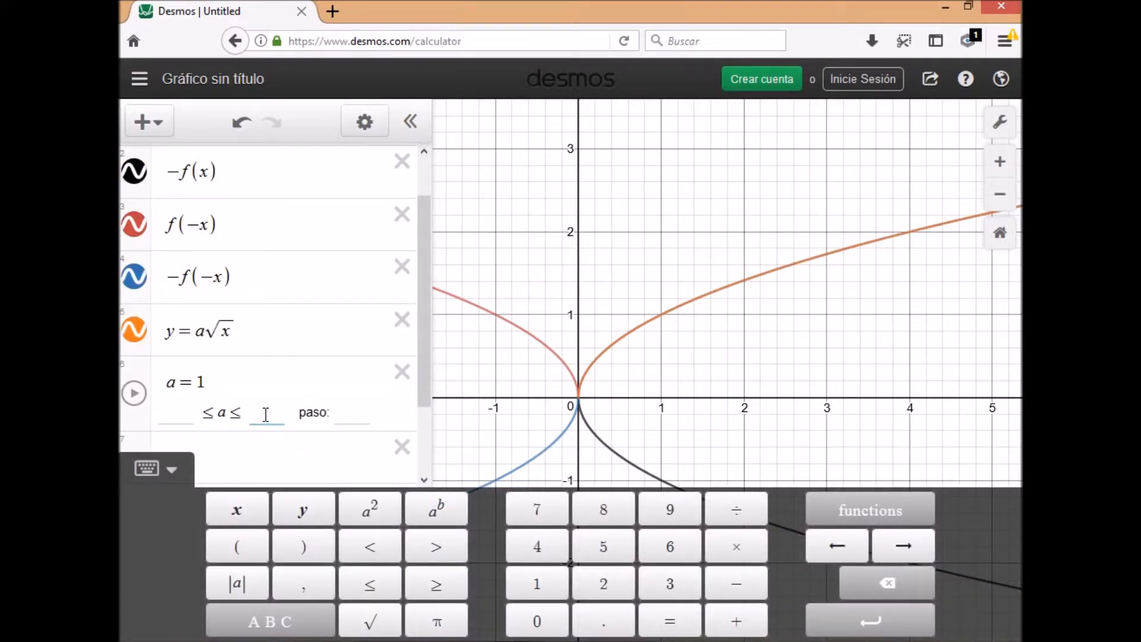
{"action": "type", "text": "10"}
{"action": "left_click", "coordinate": [186, 416]}
{"action": "type", "text": "-6"}
{"action": "left_click", "coordinate": [345, 412]}
{"action": "type", "text": "1"}
{"action": "left_click", "coordinate": [473, 426]}
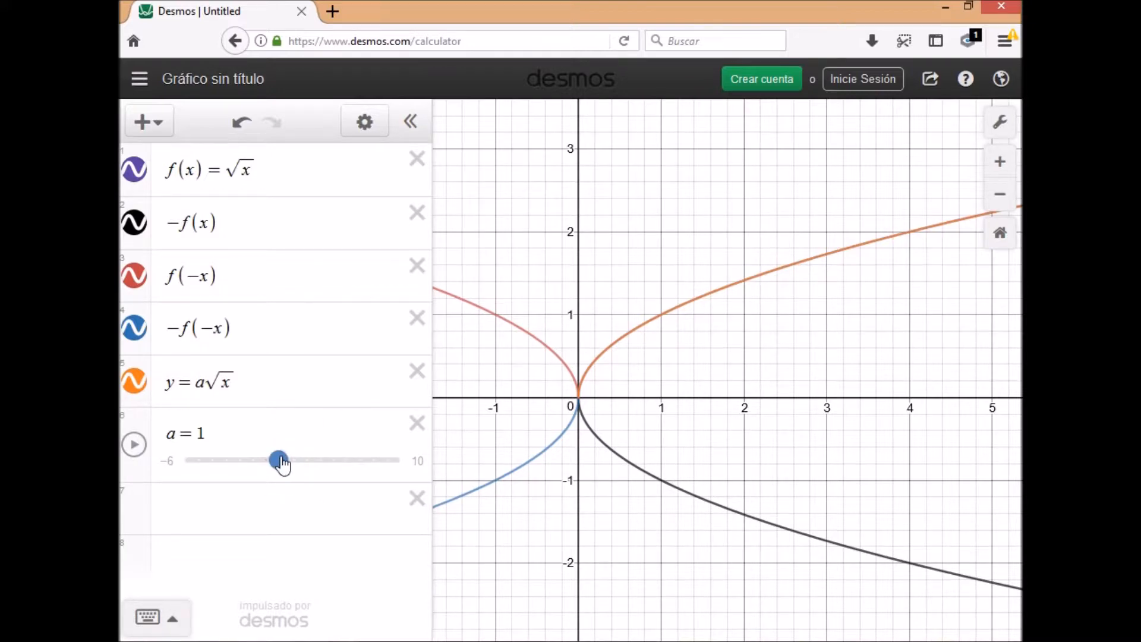
Step: Vary a through 8, 0, −2, −1 and back to −2, and inspect the curves' common point at the origin
{"action": "left_click_drag", "start_coordinate": [282, 466], "coordinate": [372, 470]}
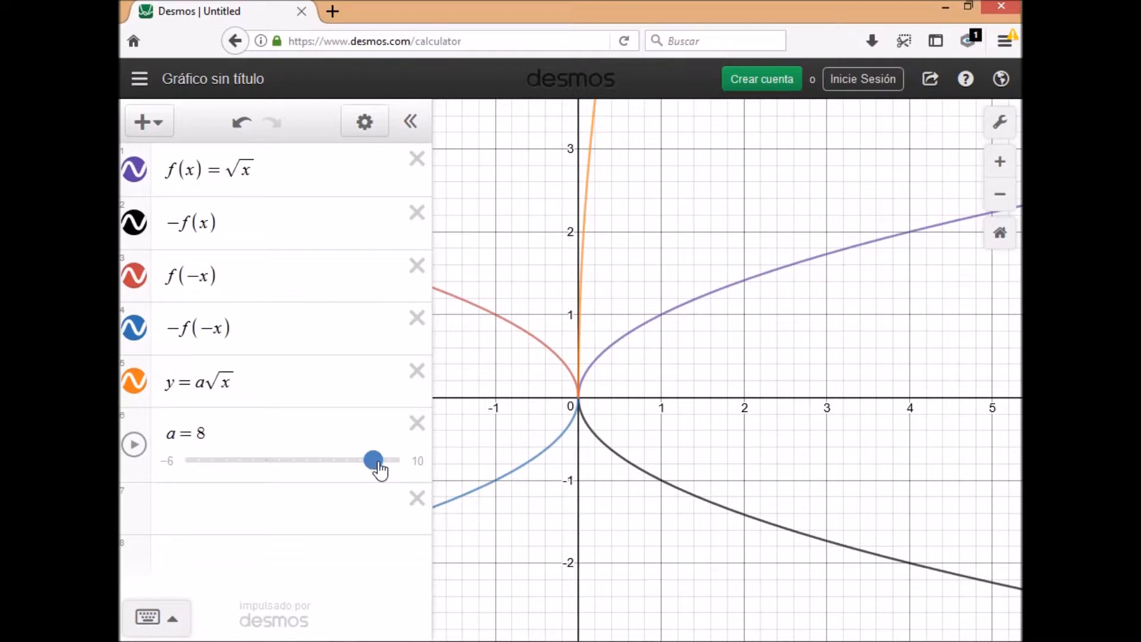
{"action": "left_click_drag", "start_coordinate": [382, 471], "coordinate": [265, 471]}
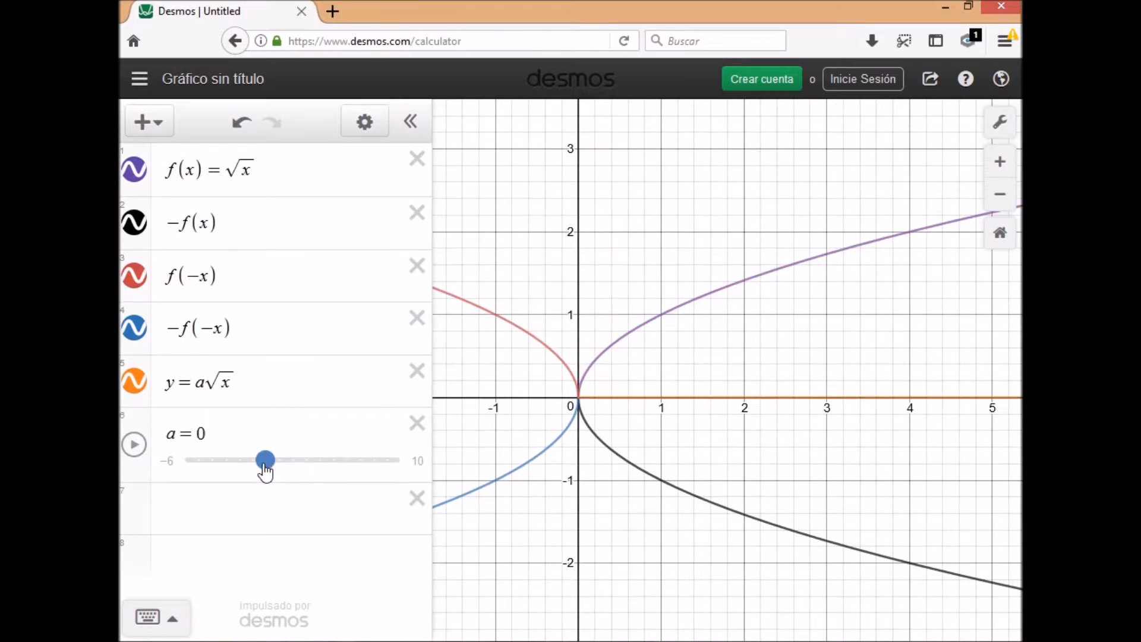
{"action": "left_click_drag", "start_coordinate": [265, 471], "coordinate": [245, 472]}
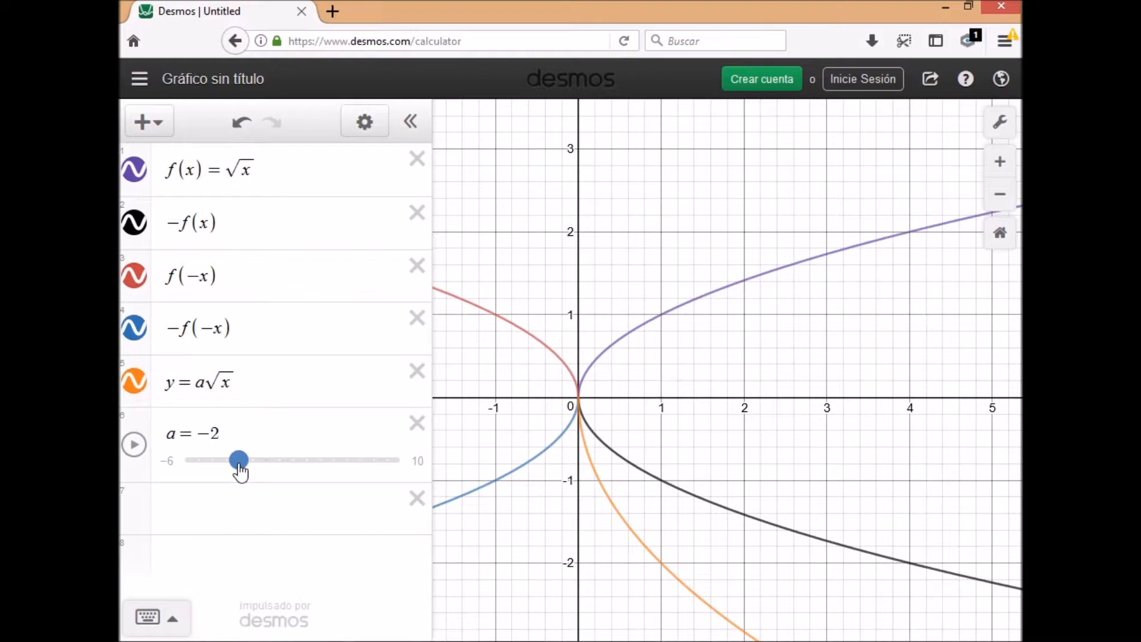
{"action": "mouse_move", "coordinate": [238, 472]}
{"action": "left_mouse_down"}
{"action": "mouse_move", "coordinate": [220, 473]}
{"action": "mouse_move", "coordinate": [253, 476]}
{"action": "left_mouse_up"}
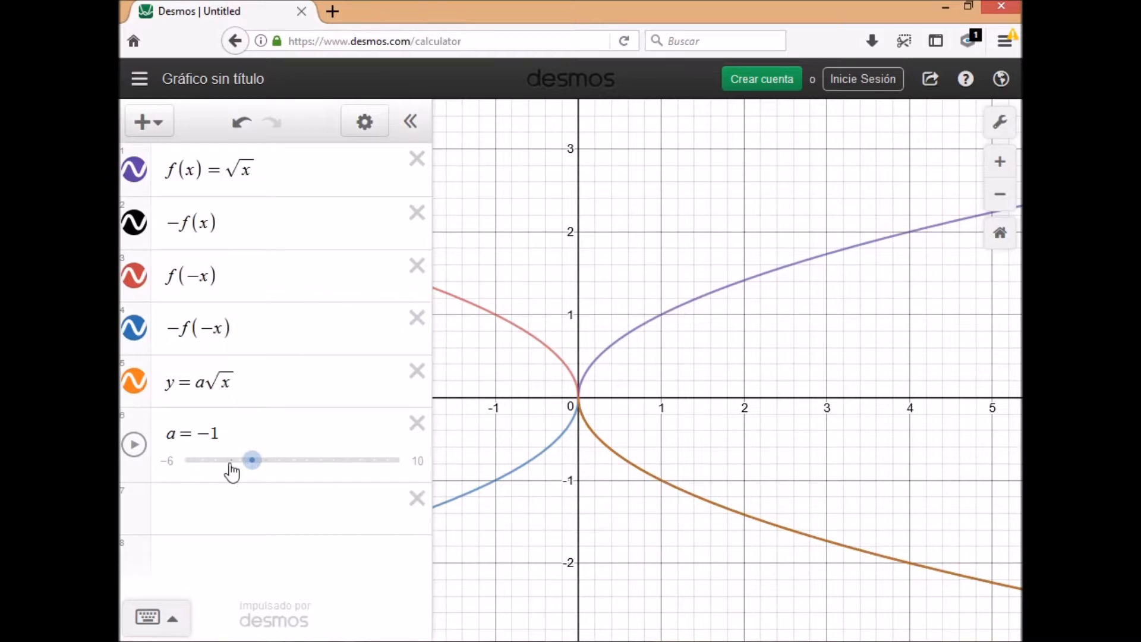
{"action": "left_click_drag", "start_coordinate": [251, 473], "coordinate": [238, 473]}
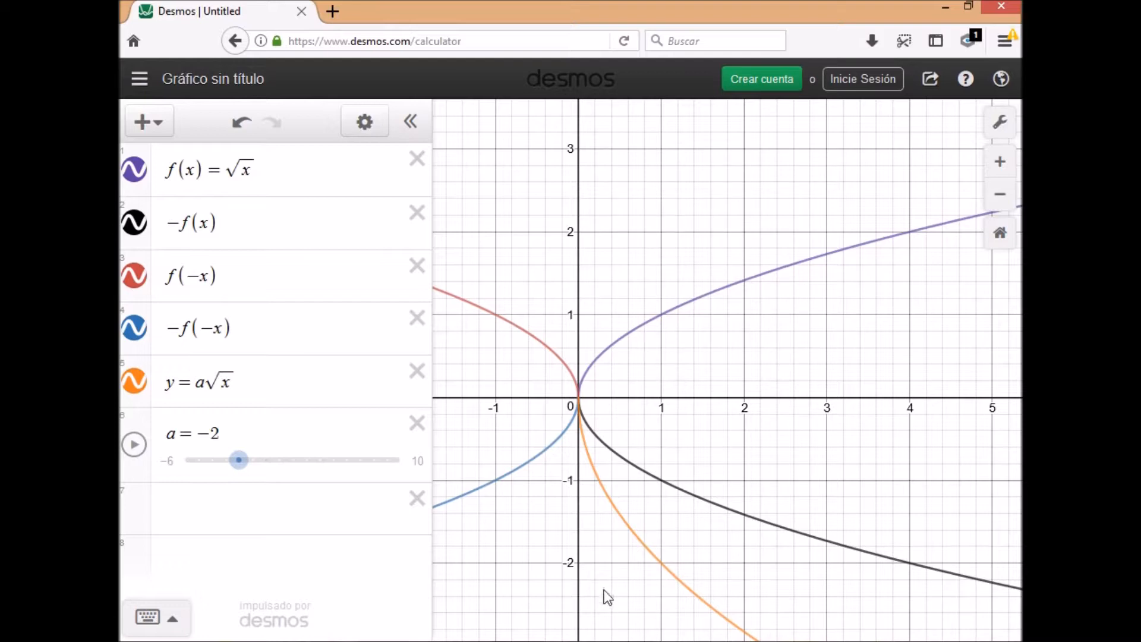
{"action": "left_click", "coordinate": [581, 403]}
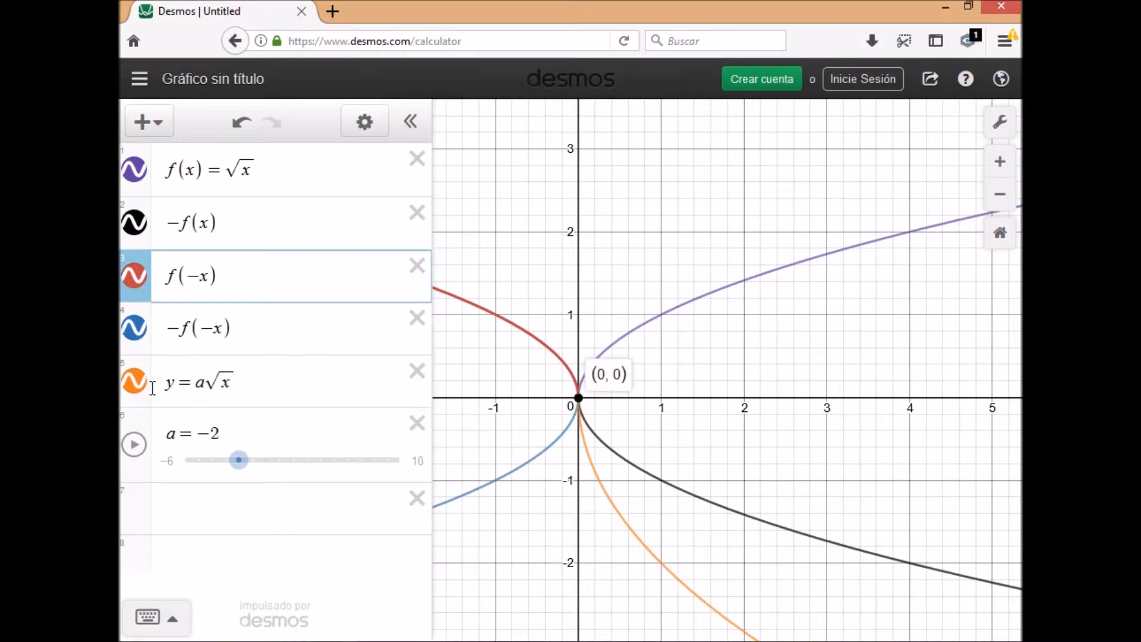
Step: Change the radicand in the fifth expression to x − h and add a slider for h
{"action": "left_click", "coordinate": [232, 383]}
{"action": "type", "text": "-"}
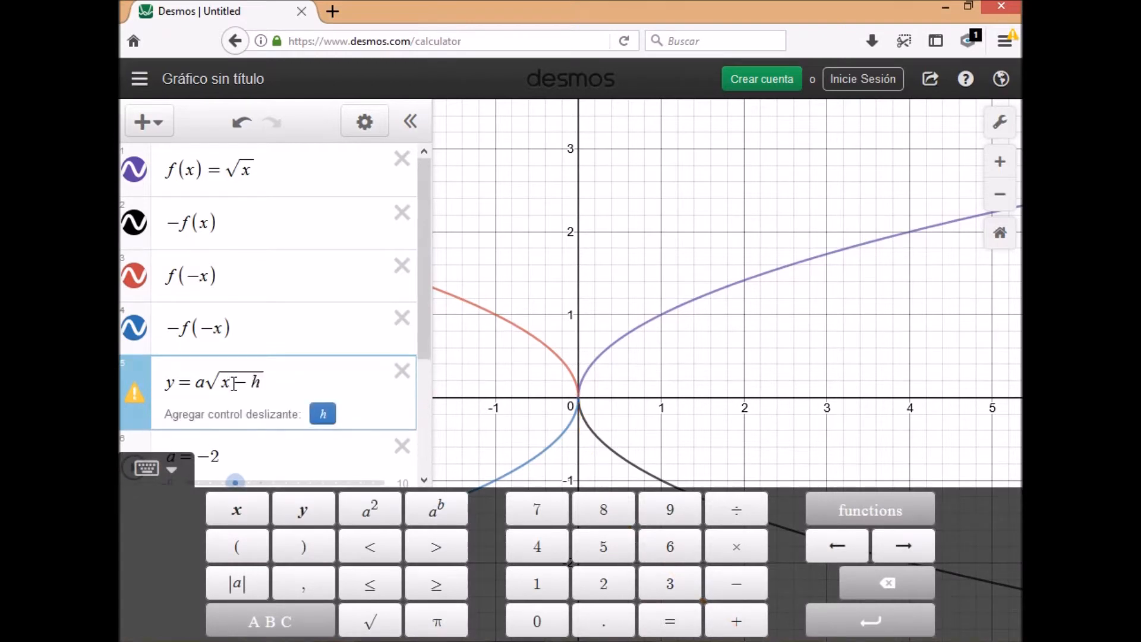
{"action": "left_click", "coordinate": [324, 416]}
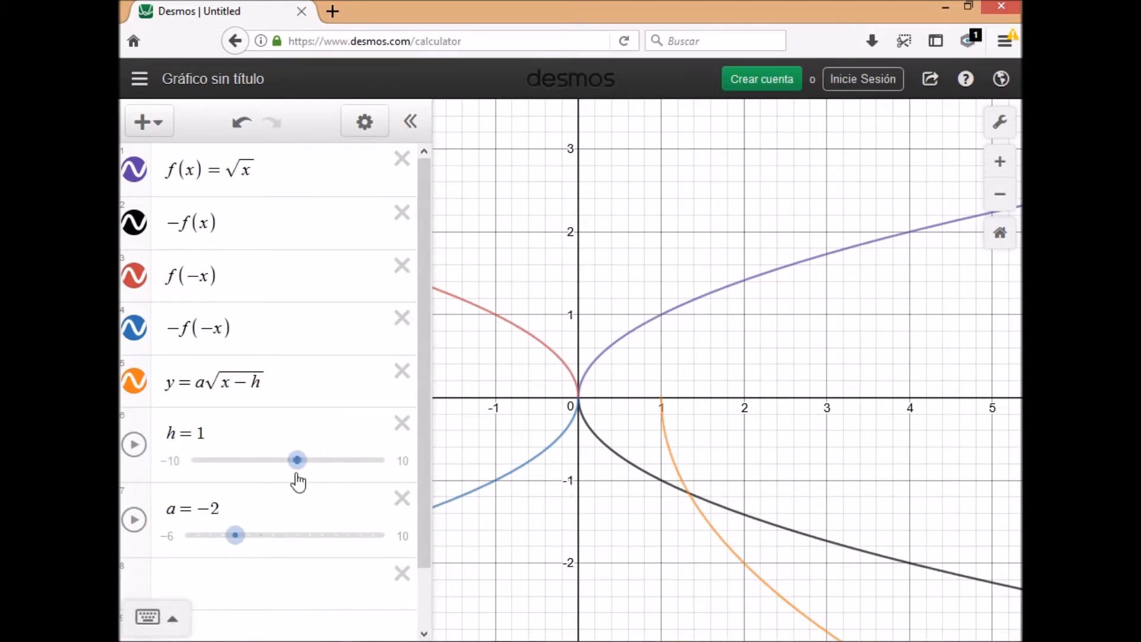
Step: Limit the slider for h to the range −6 to 7 with a step of 1
{"action": "left_click", "coordinate": [402, 463]}
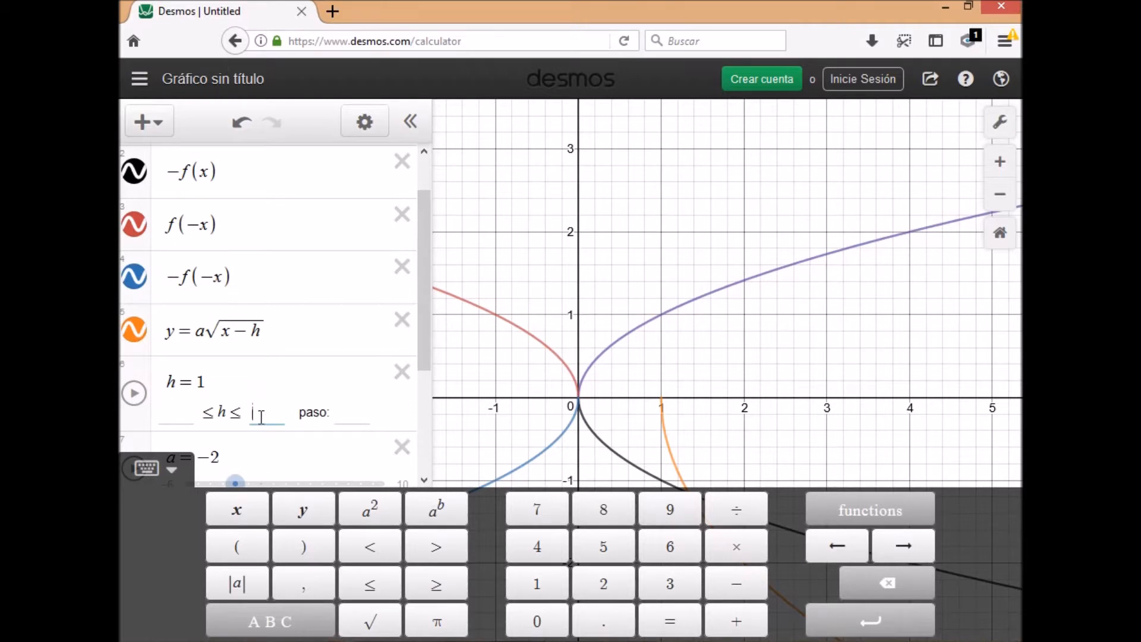
{"action": "type", "text": "7"}
{"action": "left_click", "coordinate": [182, 416]}
{"action": "type", "text": "-"}
{"action": "type", "text": "6"}
{"action": "left_click", "coordinate": [347, 416]}
{"action": "type", "text": "1"}
{"action": "left_click", "coordinate": [447, 424]}
Step: Set h to 0 and a to 1 with their sliders
{"action": "left_click_drag", "start_coordinate": [298, 418], "coordinate": [279, 418]}
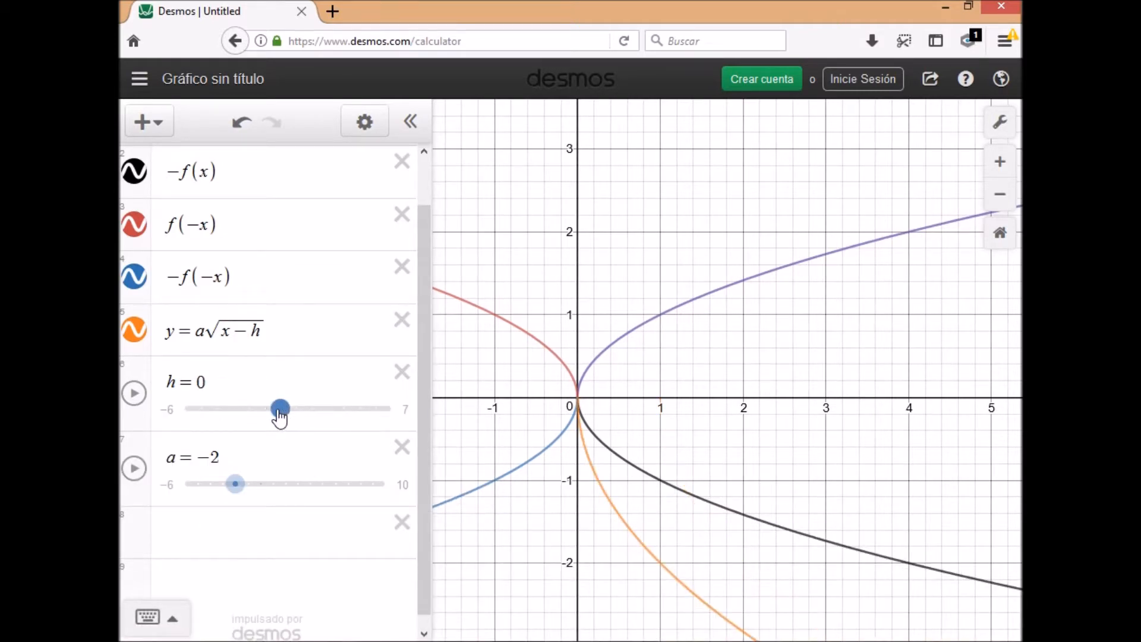
{"action": "mouse_move", "coordinate": [236, 484]}
{"action": "left_mouse_down"}
{"action": "mouse_move", "coordinate": [284, 495]}
{"action": "mouse_move", "coordinate": [271, 496]}
{"action": "left_mouse_up"}
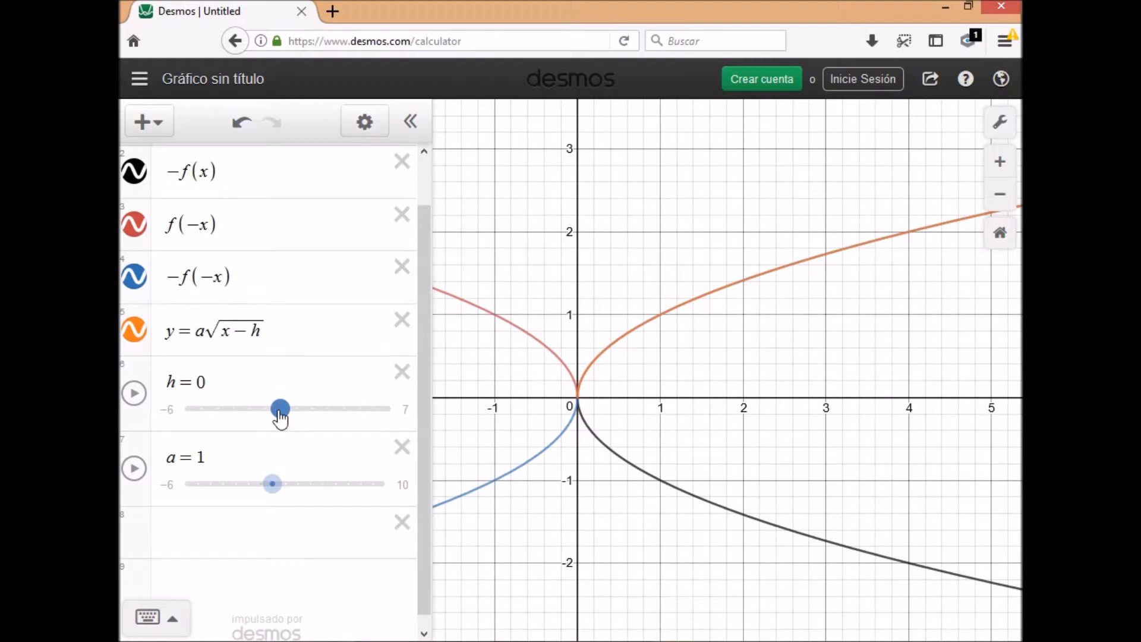
Step: Increase h through 1 and 2 to 3 and inspect the starting point of the shifted orange curve
{"action": "left_click_drag", "start_coordinate": [286, 419], "coordinate": [293, 421]}
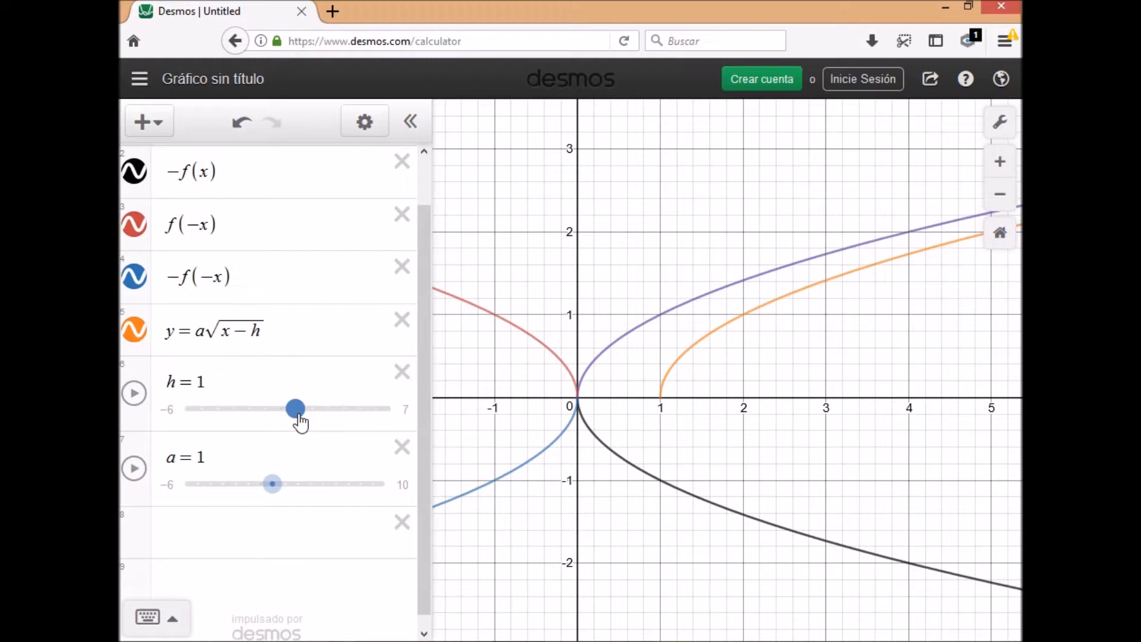
{"action": "left_click_drag", "start_coordinate": [301, 422], "coordinate": [310, 424]}
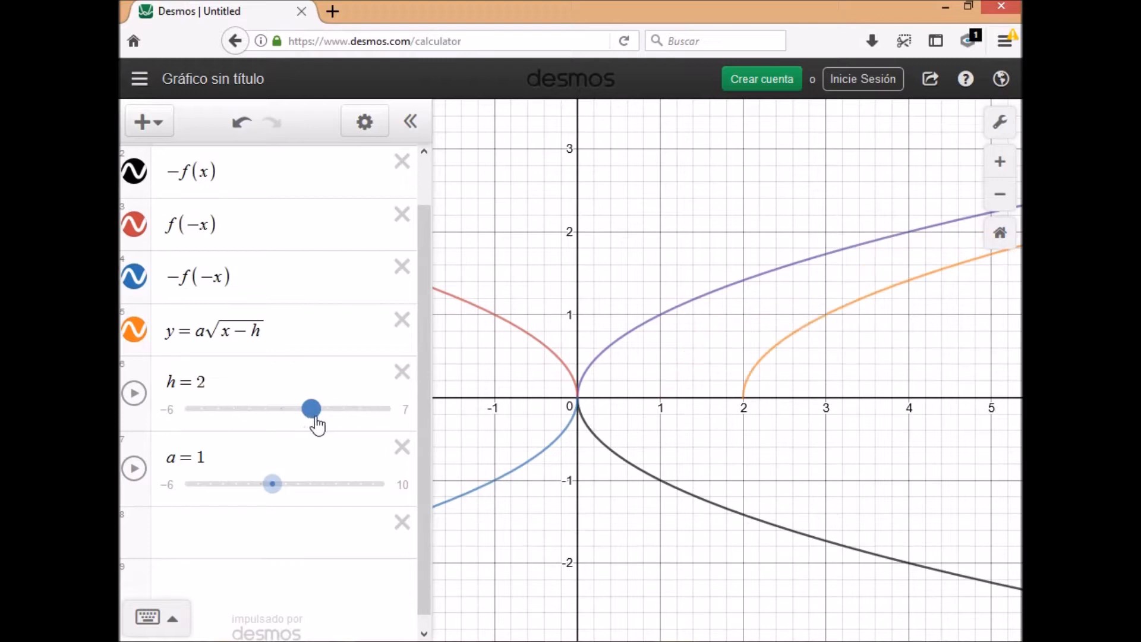
{"action": "left_click_drag", "start_coordinate": [318, 425], "coordinate": [332, 428]}
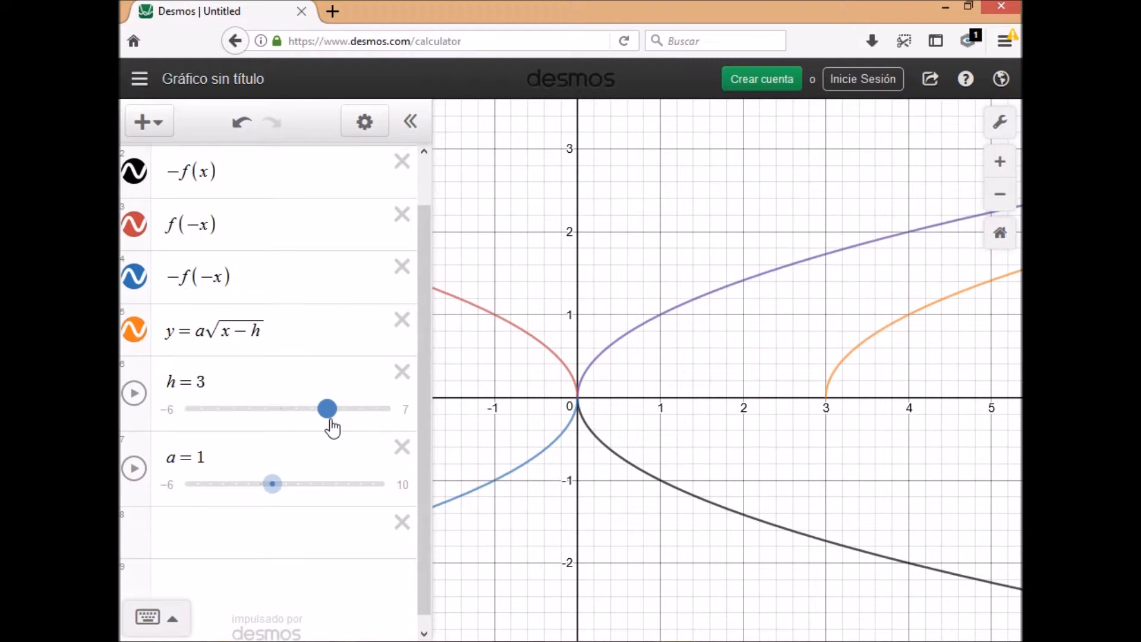
{"action": "mouse_move", "coordinate": [337, 428]}
{"action": "left_mouse_down"}
{"action": "mouse_move", "coordinate": [359, 428]}
{"action": "mouse_move", "coordinate": [311, 430]}
{"action": "mouse_move", "coordinate": [324, 433]}
{"action": "left_mouse_up"}
{"action": "left_click", "coordinate": [826, 398]}
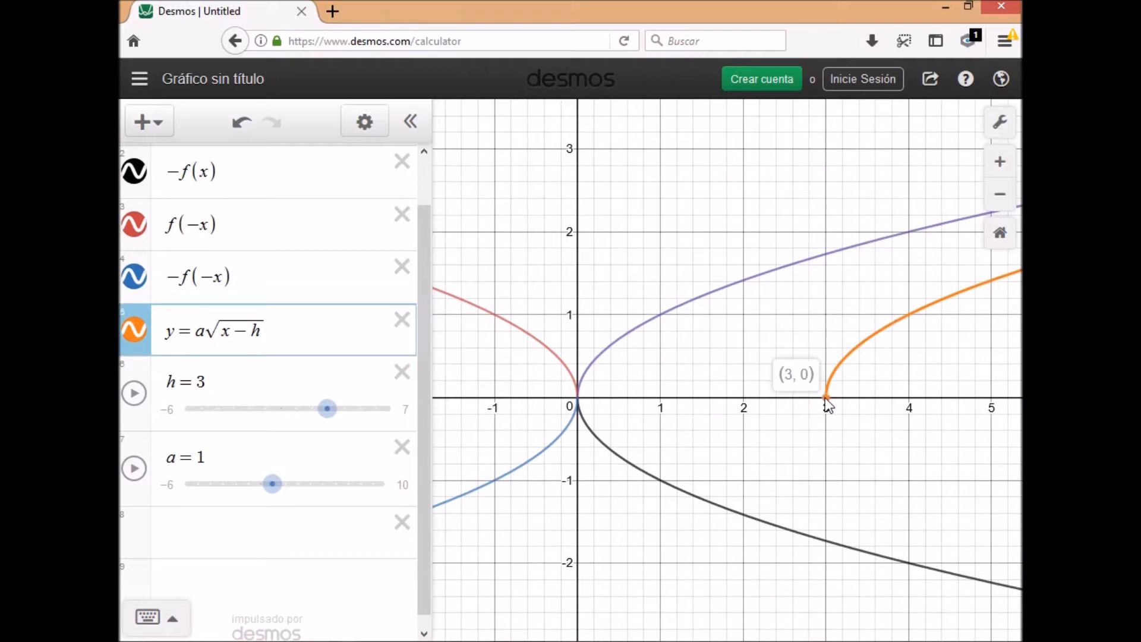
{"action": "left_click", "coordinate": [826, 398]}
Step: Set h to −1 and inspect the starting point of the orange curve on the x-axis
{"action": "left_click_drag", "start_coordinate": [328, 410], "coordinate": [272, 411]}
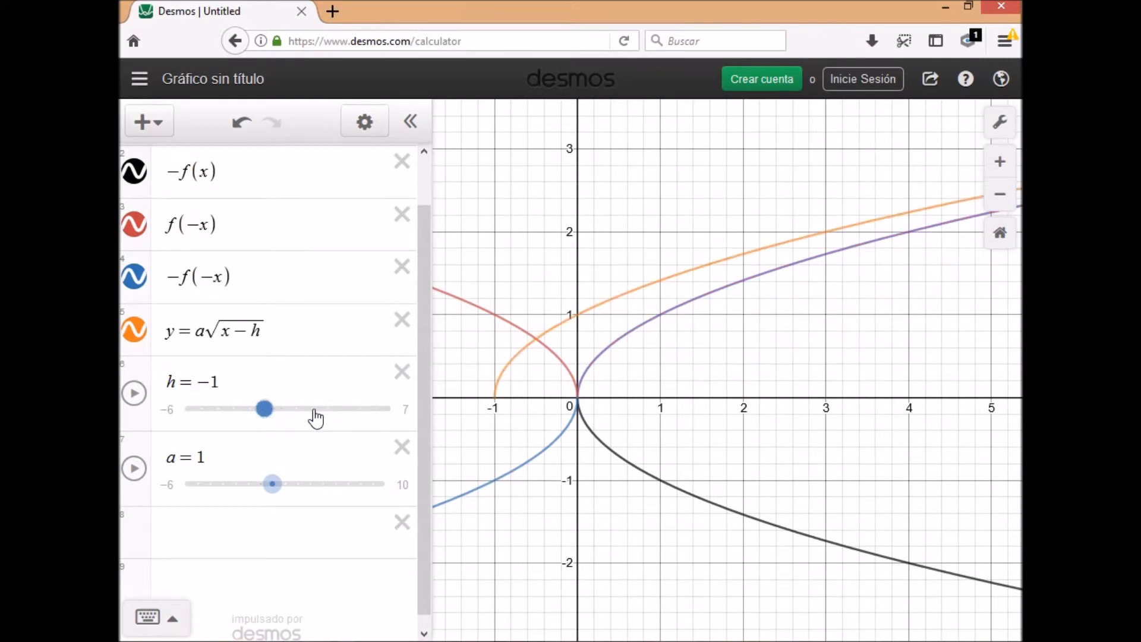
{"action": "left_click", "coordinate": [494, 397]}
{"action": "mouse_move", "coordinate": [494, 408]}
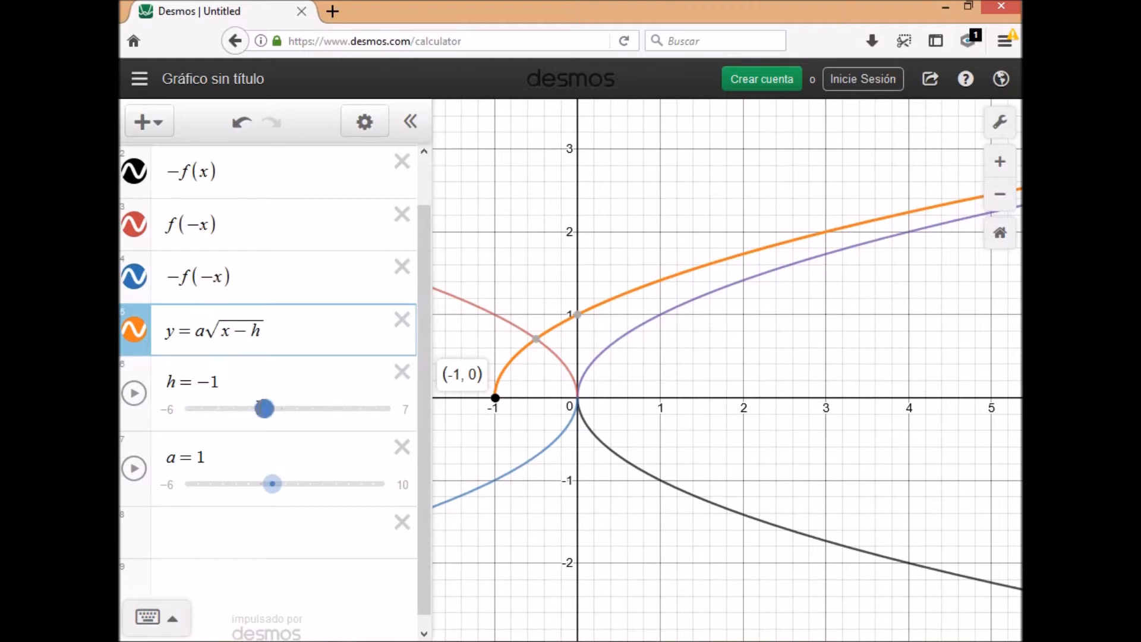
Step: Set h to 1 with its slider
{"action": "left_click", "coordinate": [265, 410]}
{"action": "left_click_drag", "start_coordinate": [266, 416], "coordinate": [291, 420]}
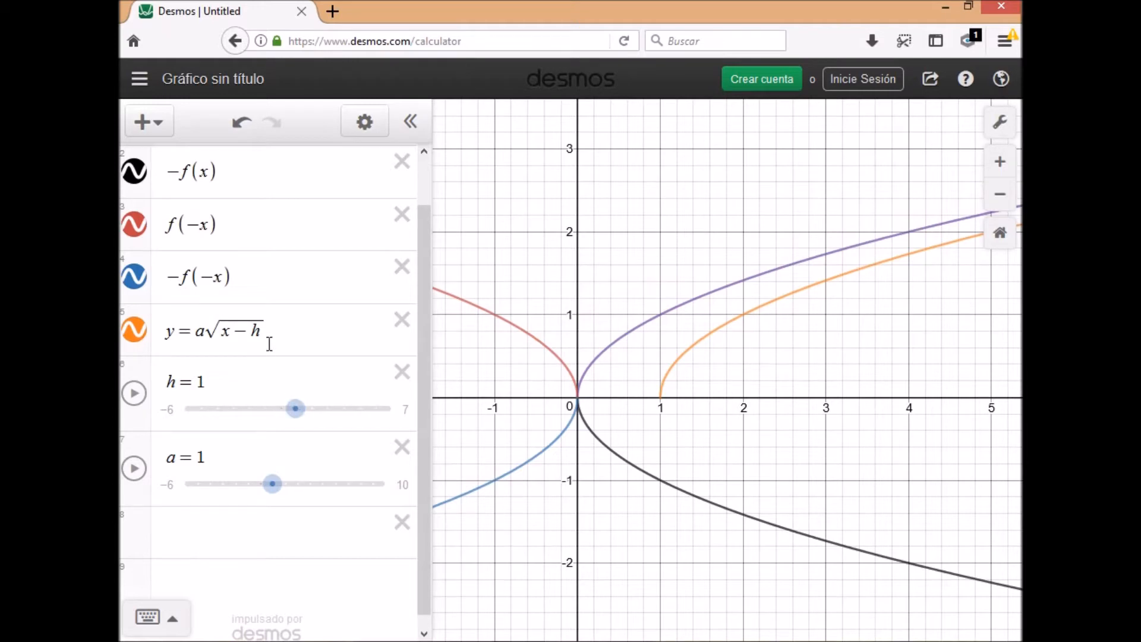
Step: Append + k to the equation y = a√(x − h) and add a slider for k
{"action": "left_click", "coordinate": [269, 330]}
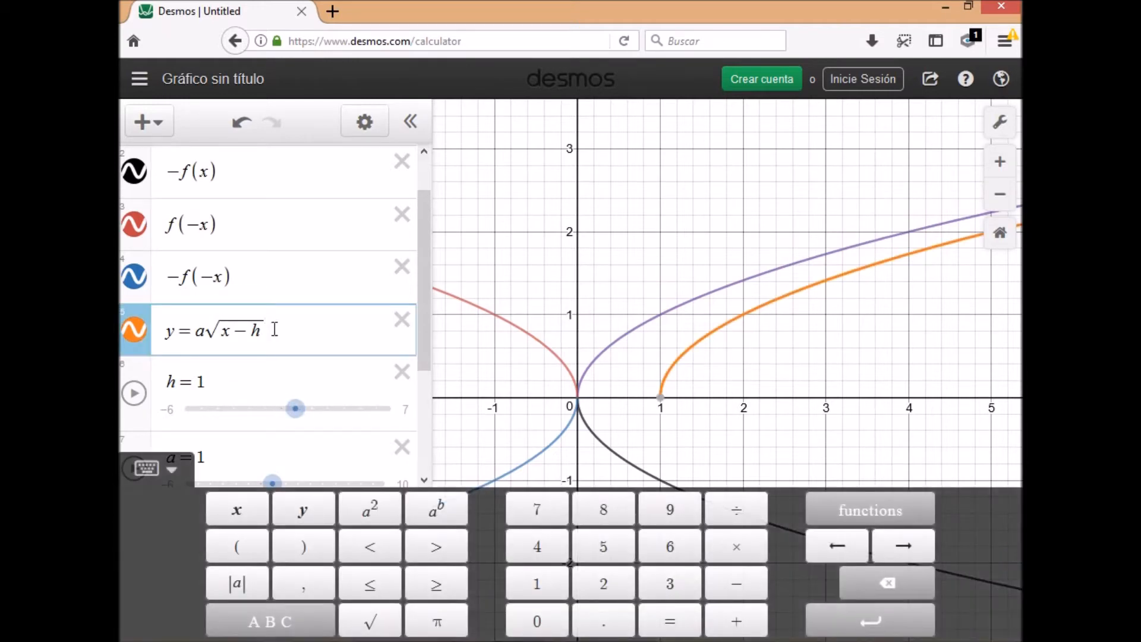
{"action": "type", "text": "+"}
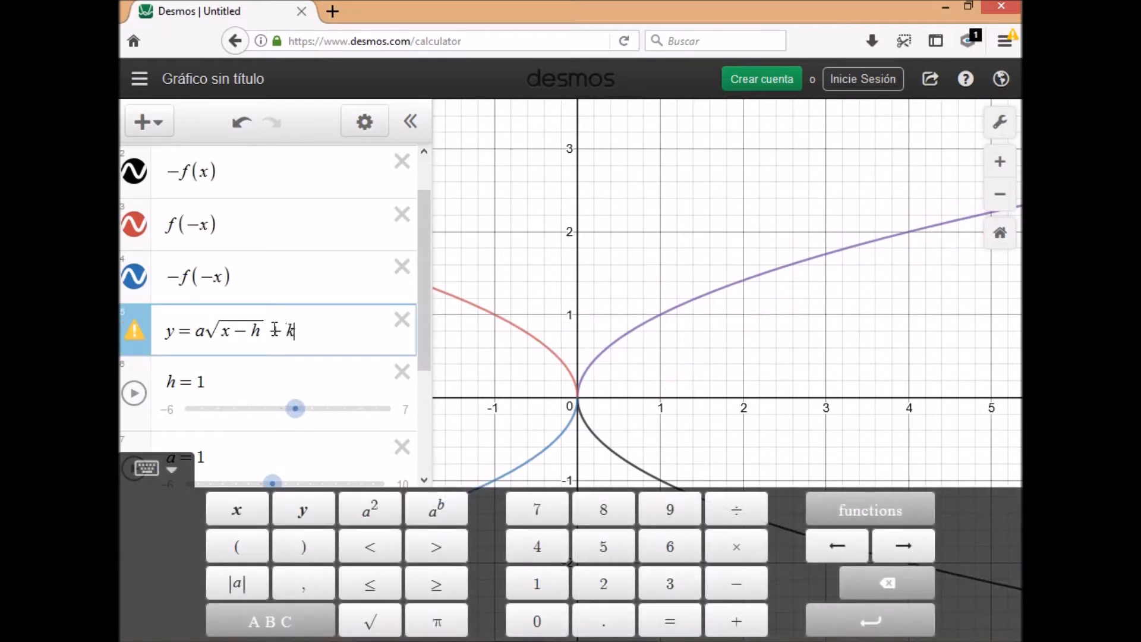
{"action": "type", "text": "k"}
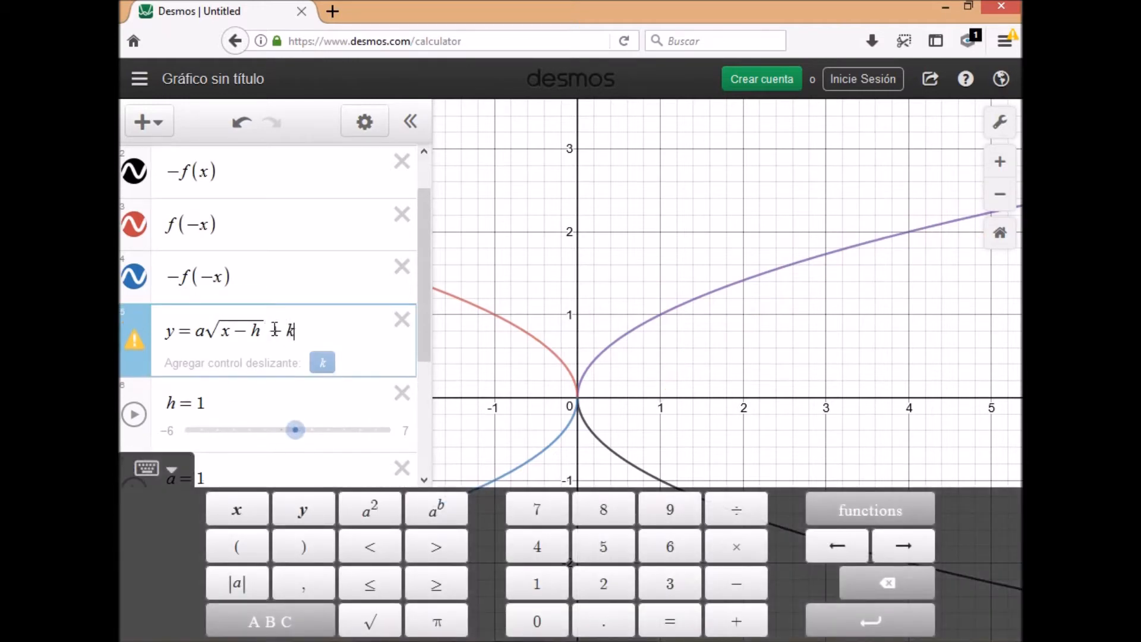
{"action": "left_click", "coordinate": [321, 362]}
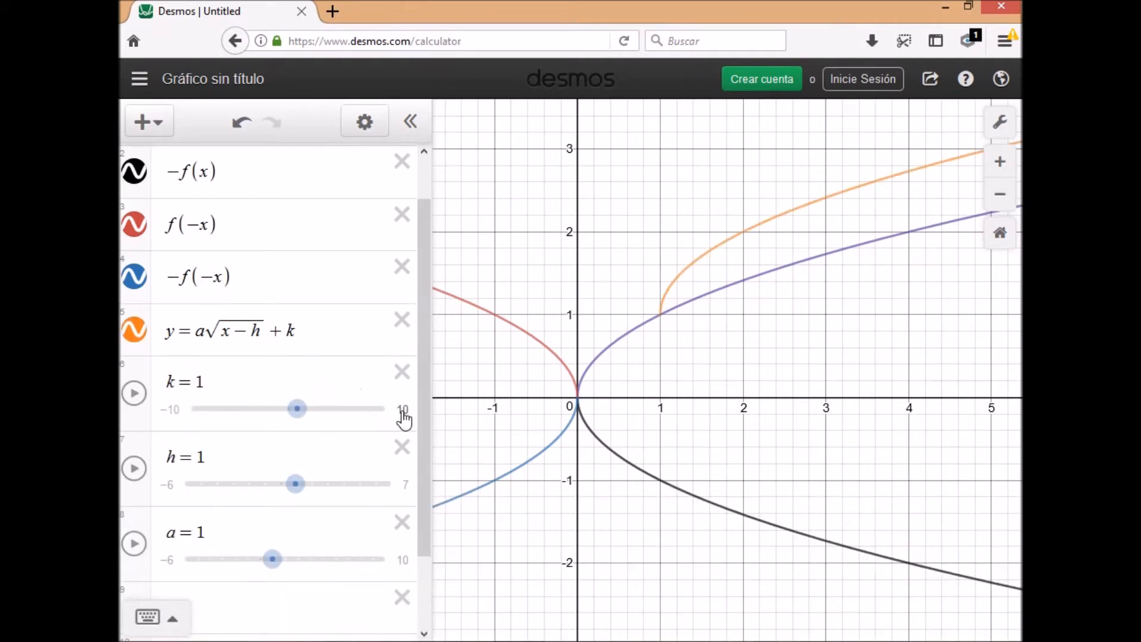
Step: Limit the k slider to the range −5 to 8
{"action": "left_click", "coordinate": [403, 411]}
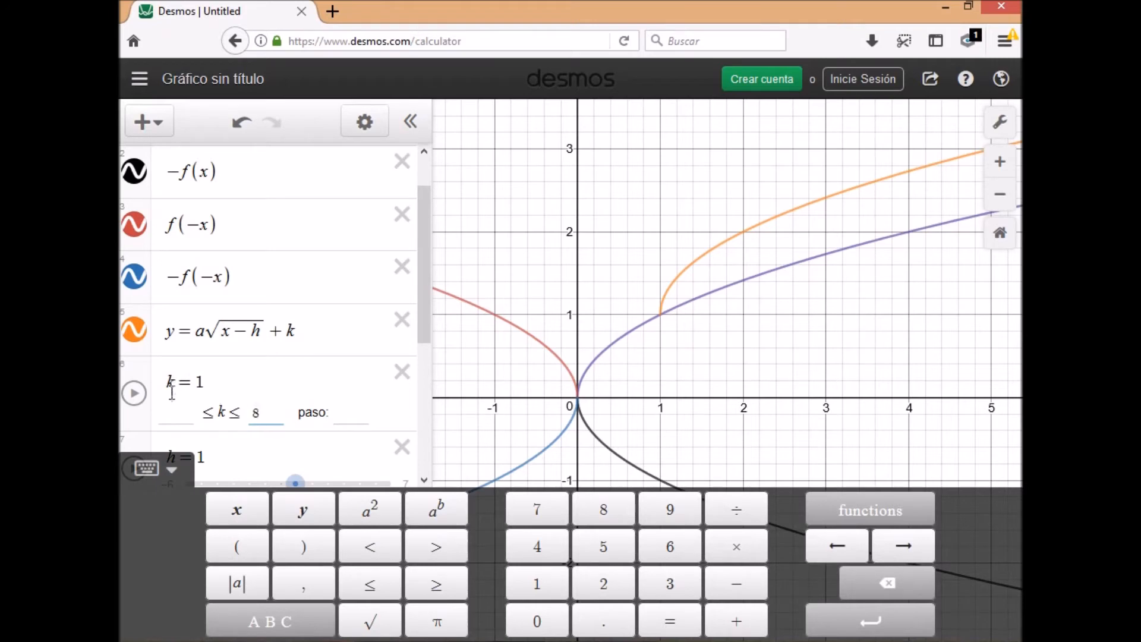
{"action": "left_click", "coordinate": [178, 414]}
{"action": "type", "text": "-5"}
{"action": "left_click", "coordinate": [348, 413]}
{"action": "left_click", "coordinate": [489, 419]}
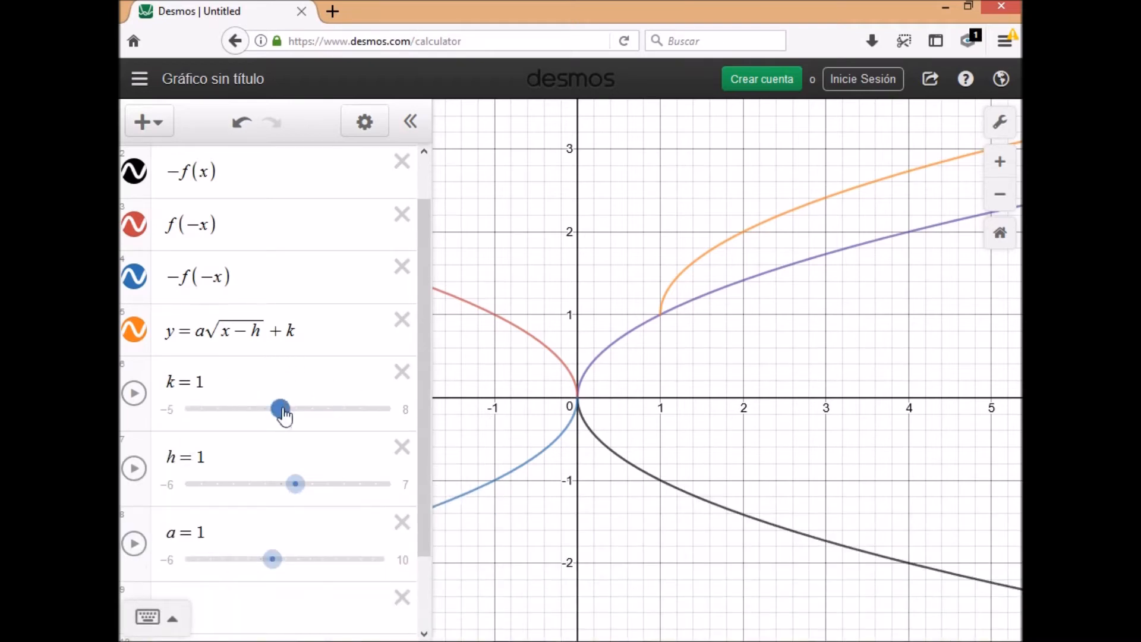
Step: Set k to 2 and to −1 with its slider, inspecting the starting point of the orange curve at each value
{"action": "left_click_drag", "start_coordinate": [283, 416], "coordinate": [299, 458]}
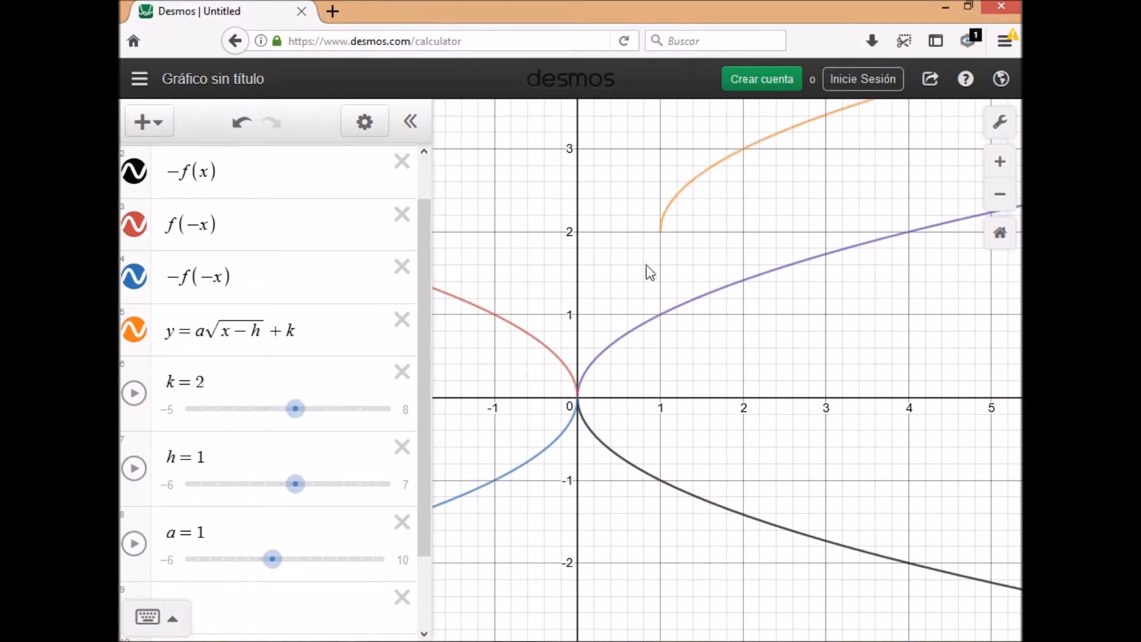
{"action": "left_click", "coordinate": [661, 233]}
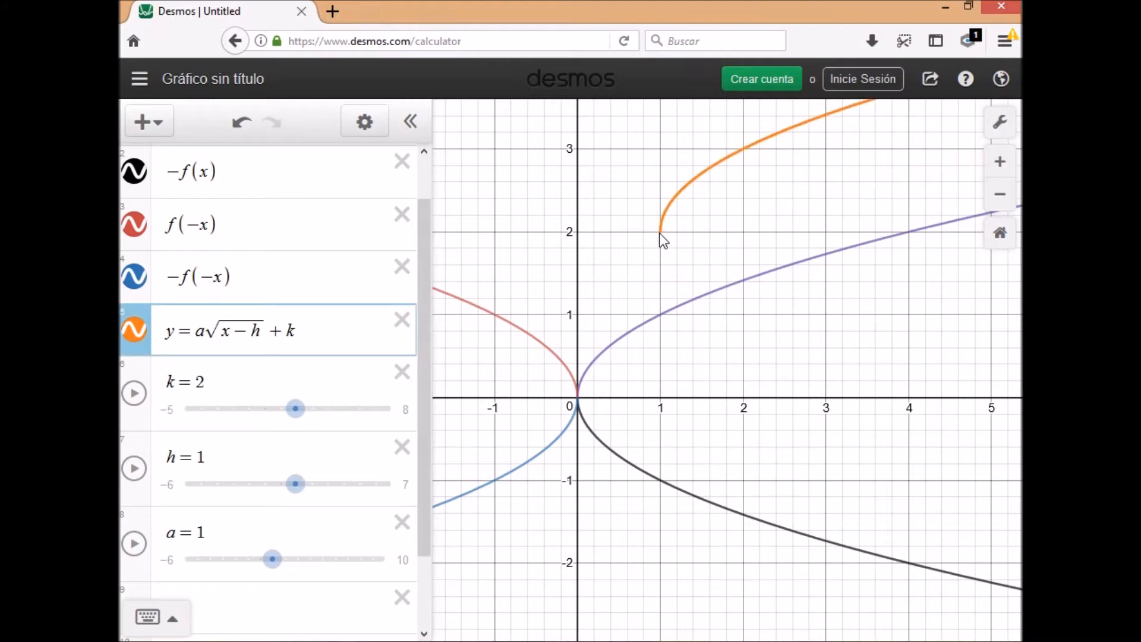
{"action": "left_click", "coordinate": [660, 234]}
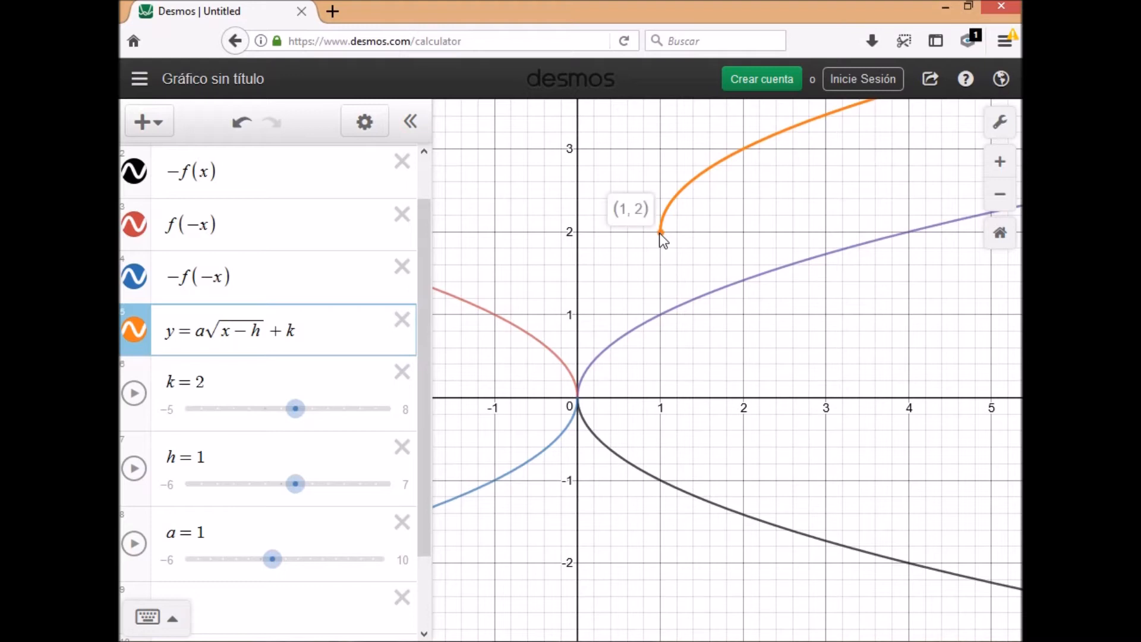
{"action": "left_click_drag", "start_coordinate": [286, 410], "coordinate": [261, 431]}
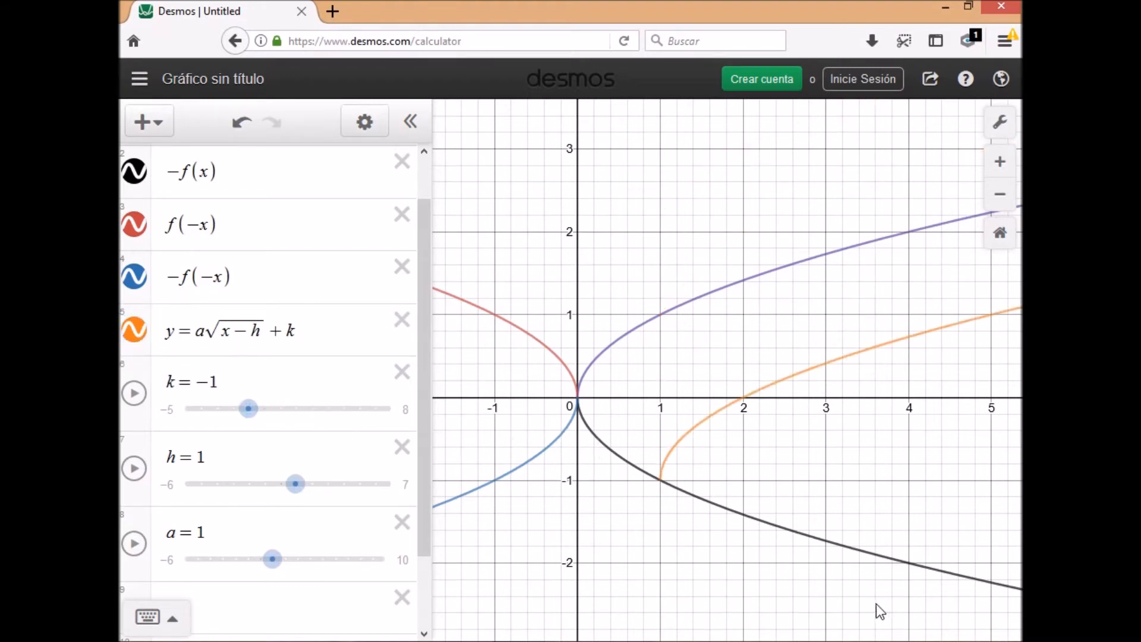
{"action": "left_click", "coordinate": [663, 488]}
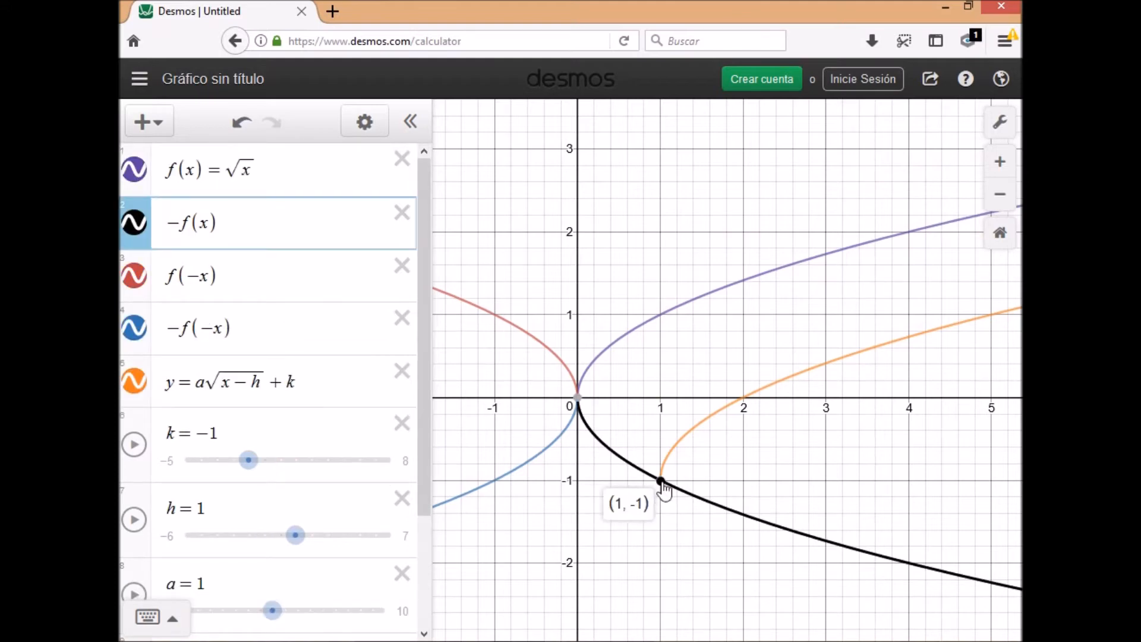
Step: Set k to 2 and h to 3, and inspect the starting point of the orange curve
{"action": "left_click_drag", "start_coordinate": [250, 463], "coordinate": [296, 482]}
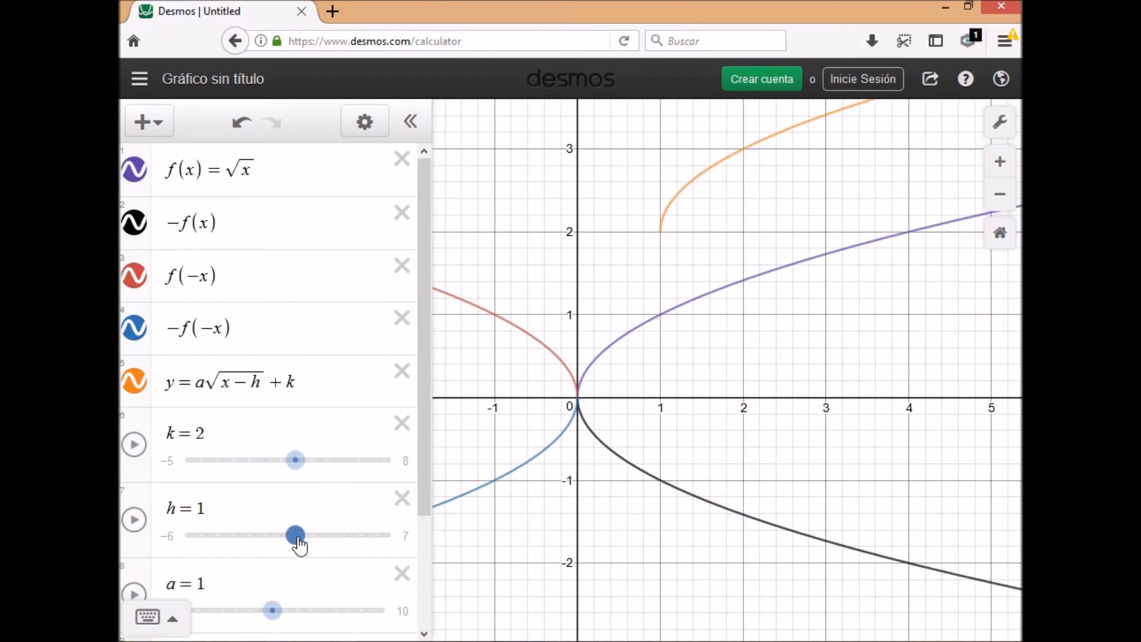
{"action": "left_click_drag", "start_coordinate": [298, 538], "coordinate": [325, 551]}
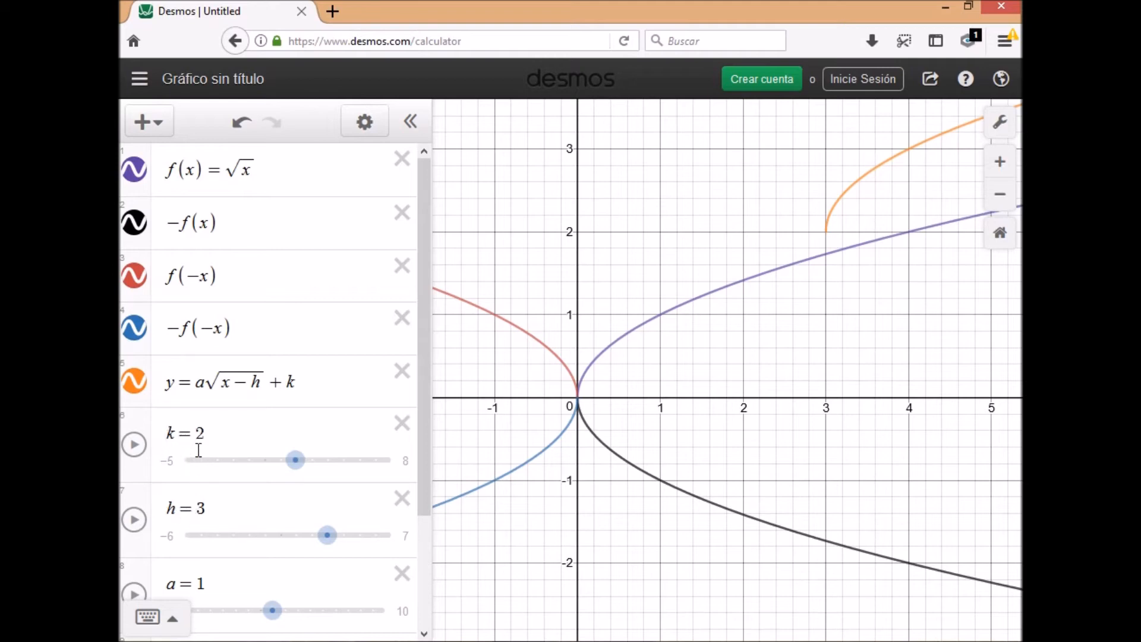
{"action": "left_click", "coordinate": [826, 232]}
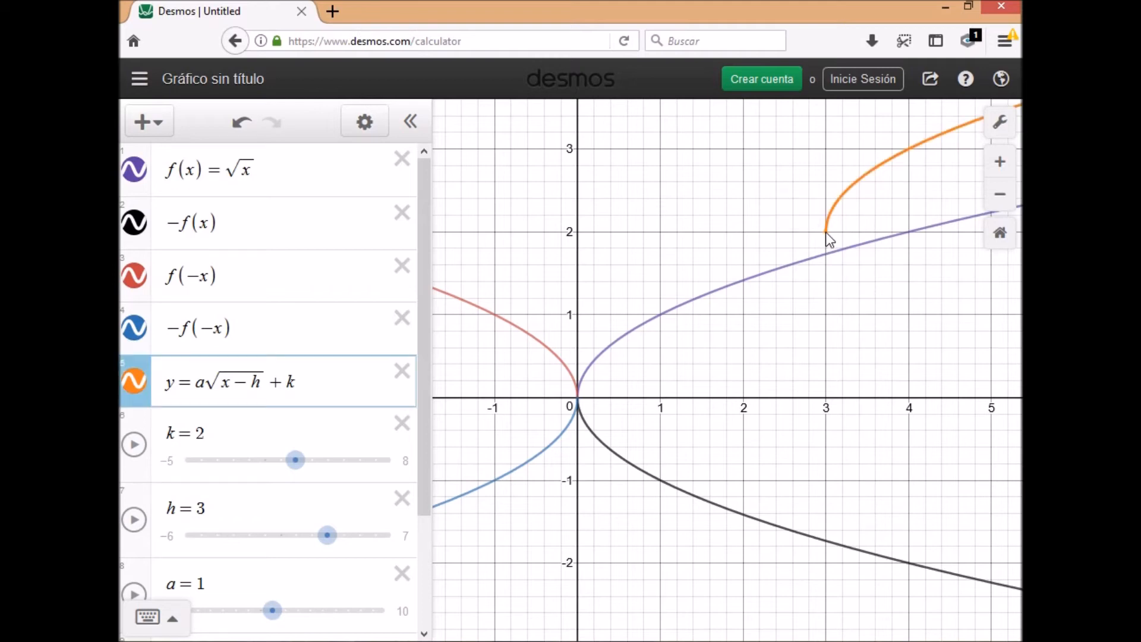
{"action": "left_click", "coordinate": [826, 232]}
{"action": "left_click", "coordinate": [826, 232]}
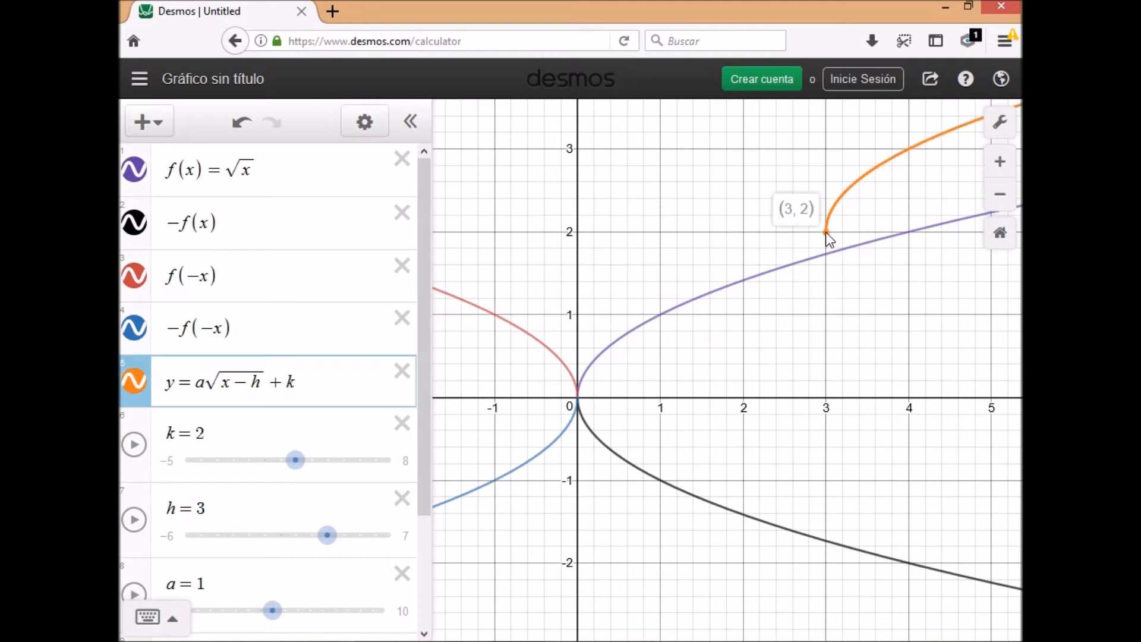
{"action": "left_click", "coordinate": [826, 231]}
{"action": "left_click", "coordinate": [826, 231]}
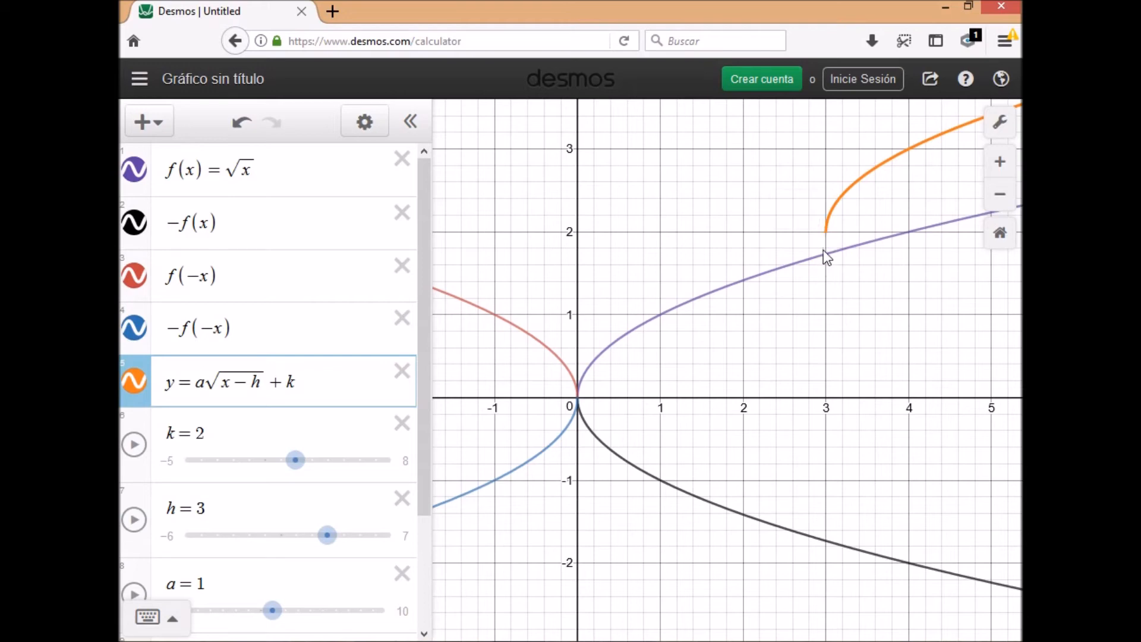
{"action": "mouse_move", "coordinate": [825, 233]}
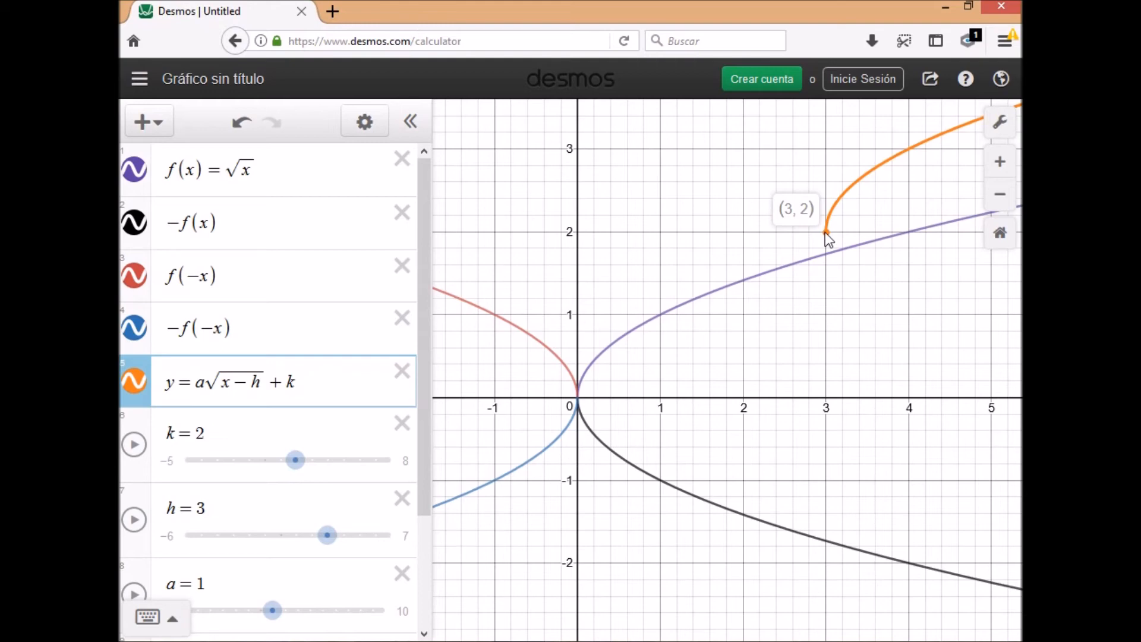
Step: Set both k and h to 1 with their sliders and select the orange curve at its starting point
{"action": "left_click", "coordinate": [295, 461]}
{"action": "mouse_move", "coordinate": [295, 461]}
{"action": "left_mouse_down"}
{"action": "mouse_move", "coordinate": [277, 469]}
{"action": "mouse_move", "coordinate": [313, 469]}
{"action": "mouse_move", "coordinate": [281, 472]}
{"action": "left_mouse_up"}
{"action": "left_click_drag", "start_coordinate": [328, 536], "coordinate": [296, 544]}
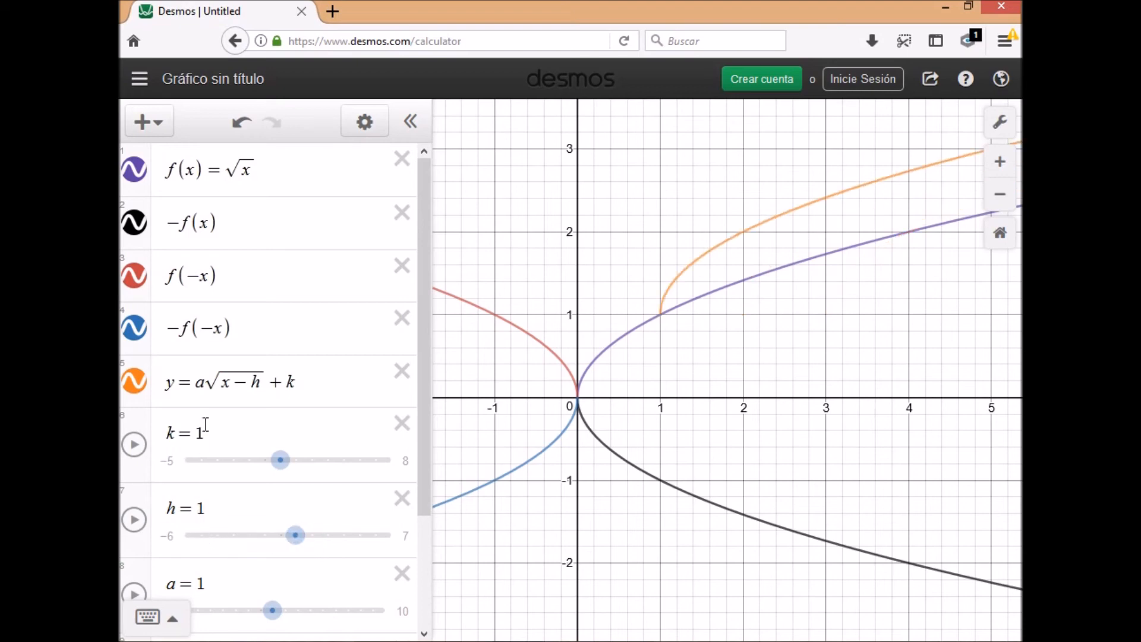
{"action": "left_click", "coordinate": [661, 315]}
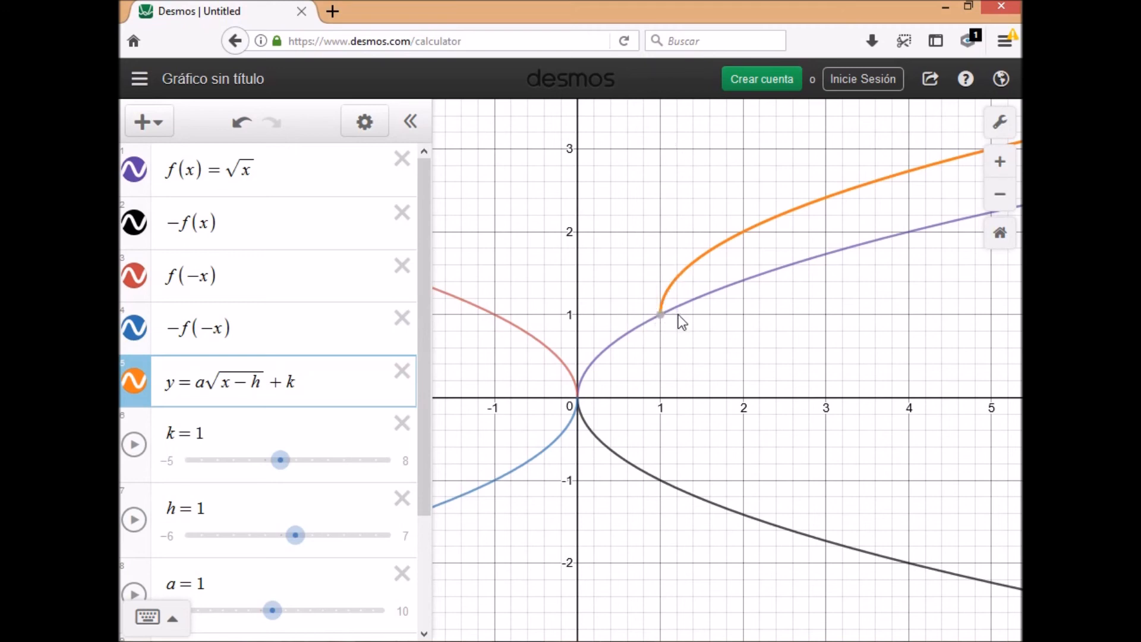
Step: Raise k to 3, lower it to 2, and inspect the starting point of the vertically shifted orange curve
{"action": "left_click_drag", "start_coordinate": [284, 472], "coordinate": [312, 466]}
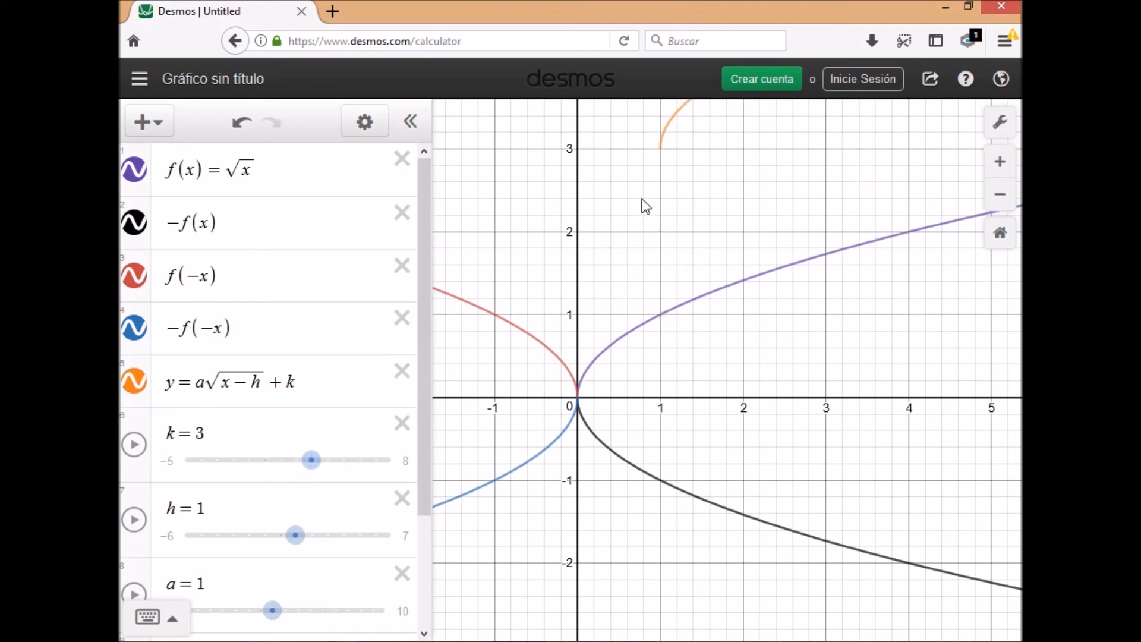
{"action": "left_click_drag", "start_coordinate": [313, 474], "coordinate": [301, 475]}
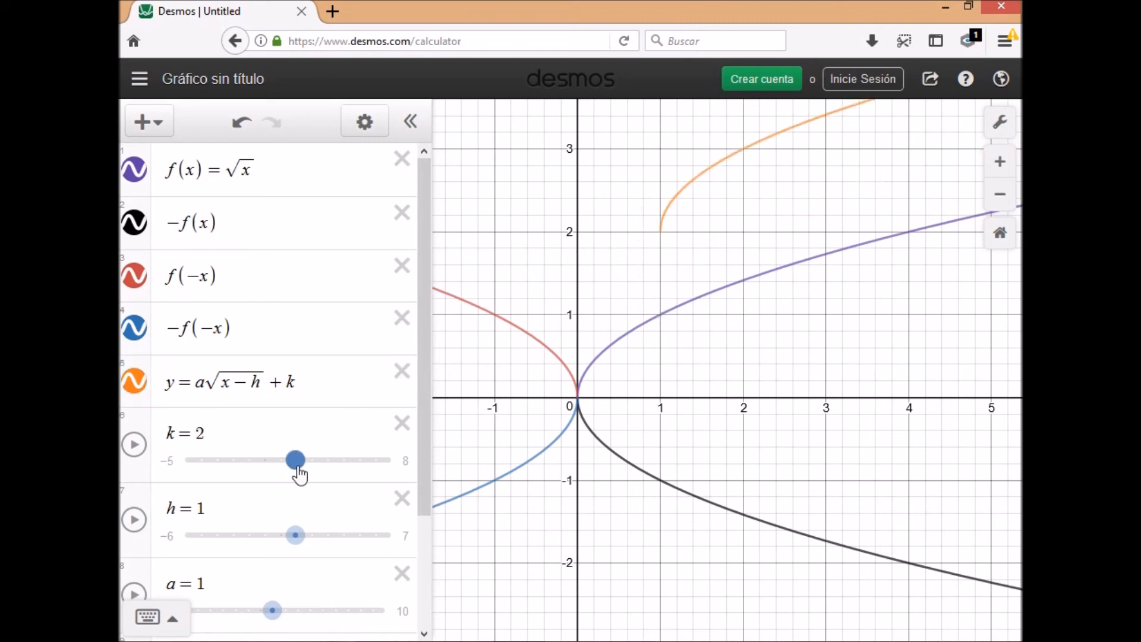
{"action": "left_click", "coordinate": [661, 231]}
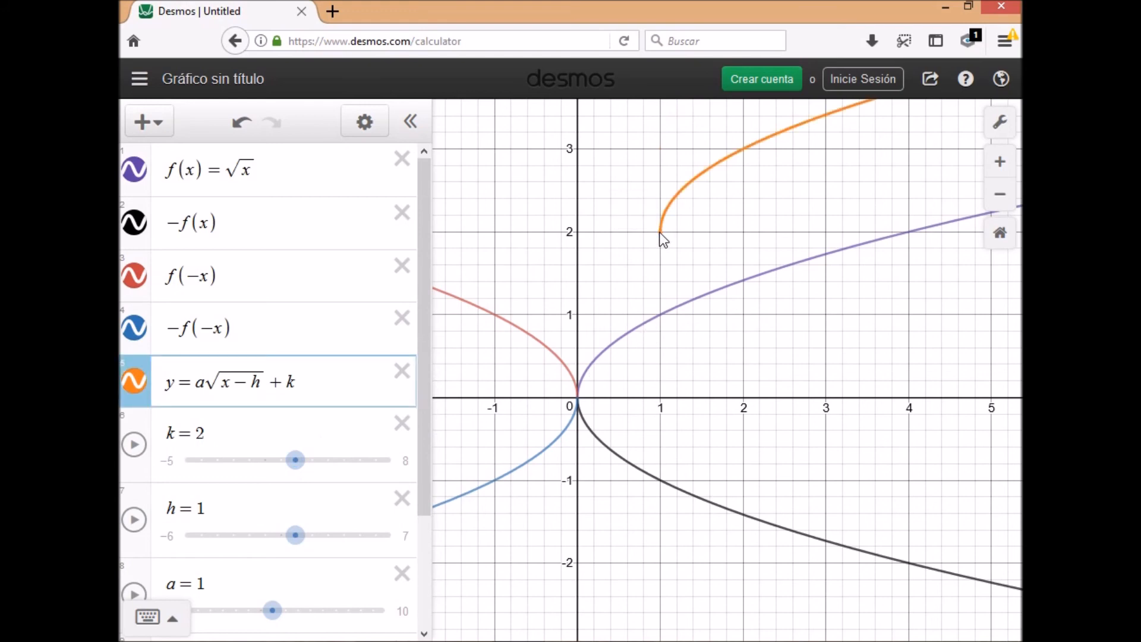
{"action": "left_click", "coordinate": [661, 232]}
{"action": "left_click", "coordinate": [662, 232]}
Step: Lower a to 0 and raise it to 4 with its slider to stretch the orange curve
{"action": "mouse_move", "coordinate": [278, 613]}
{"action": "left_mouse_down"}
{"action": "mouse_move", "coordinate": [302, 616]}
{"action": "mouse_move", "coordinate": [272, 618]}
{"action": "mouse_move", "coordinate": [286, 619]}
{"action": "left_mouse_up"}
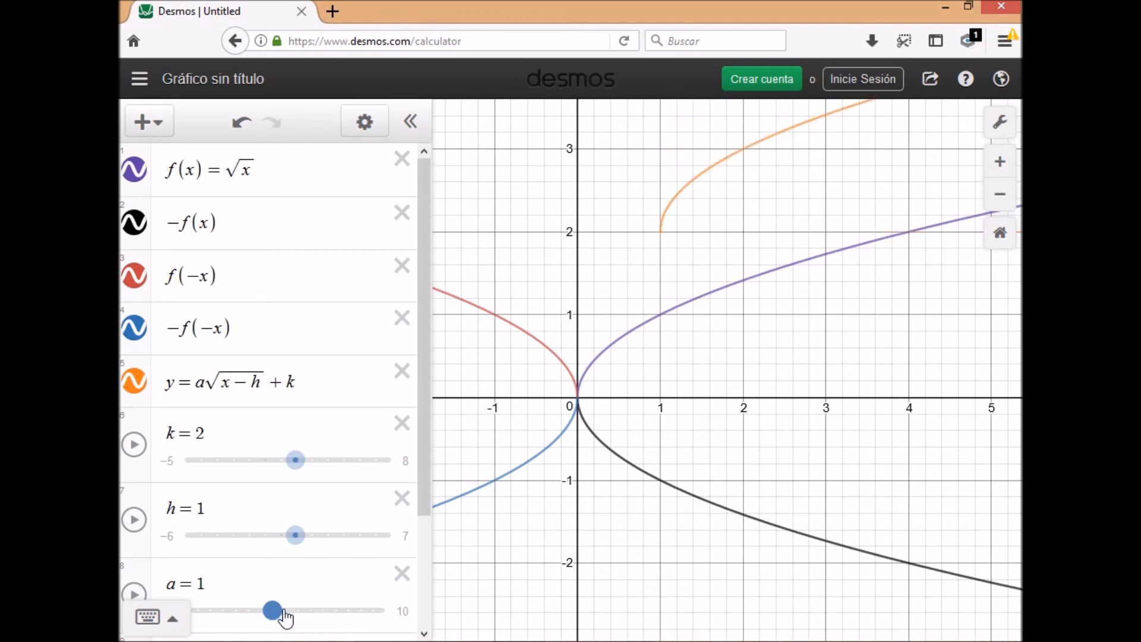
{"action": "left_click_drag", "start_coordinate": [286, 619], "coordinate": [274, 622]}
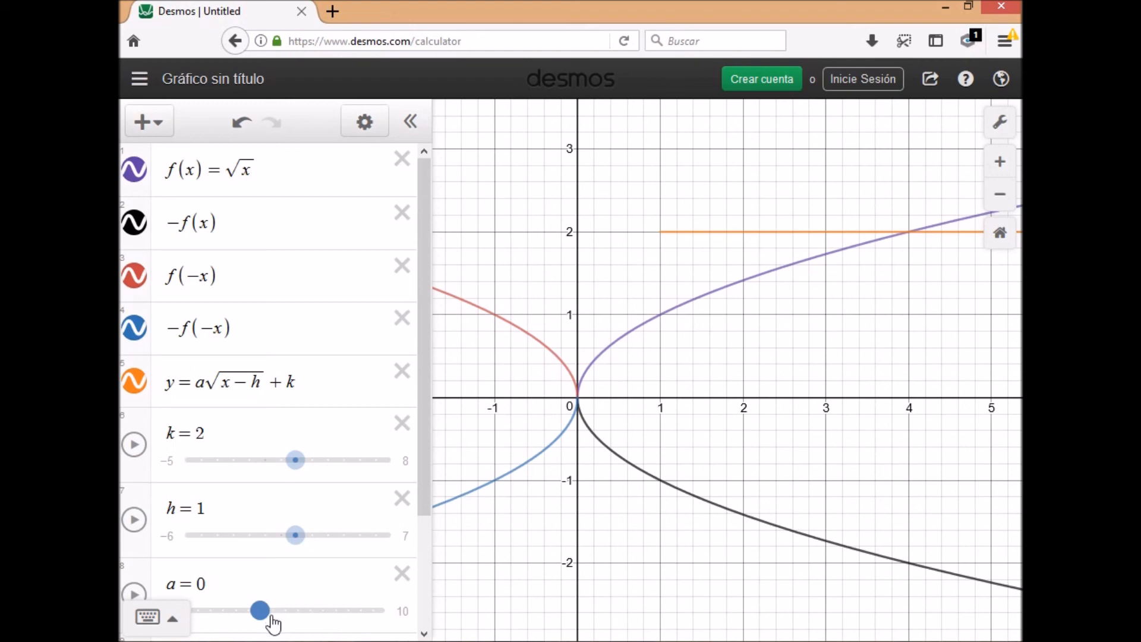
{"action": "left_click_drag", "start_coordinate": [263, 619], "coordinate": [310, 622]}
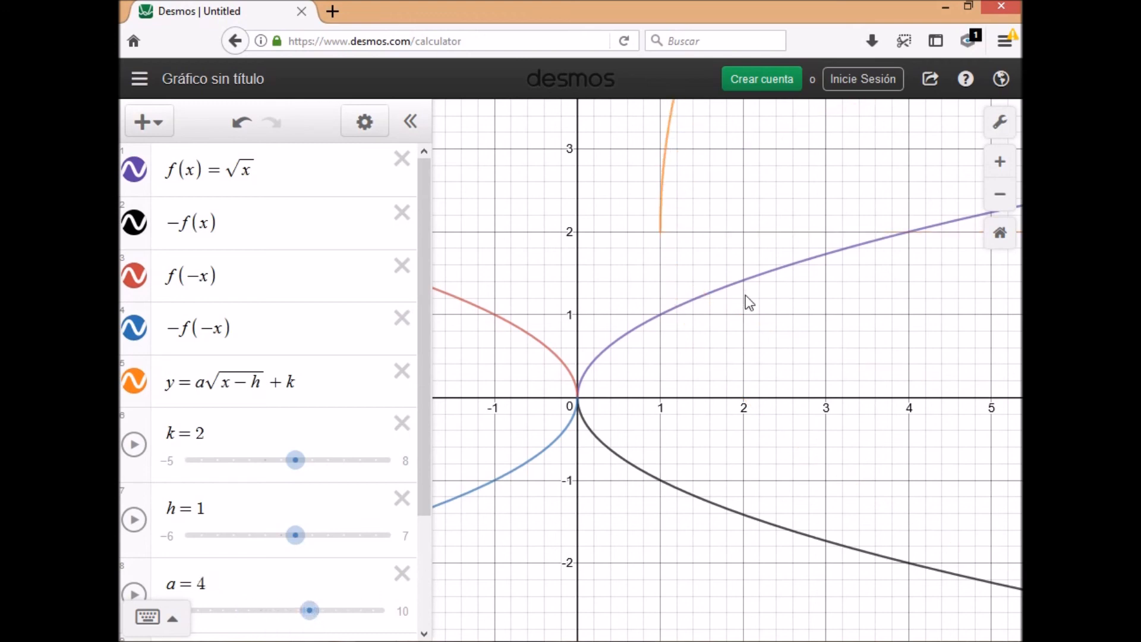